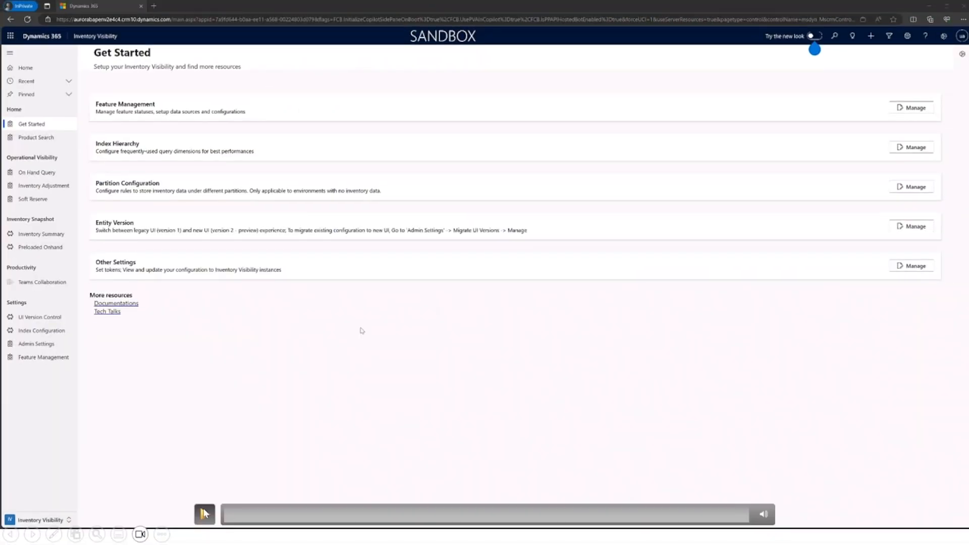
{"action": "left_click", "coordinate": [205, 514]}
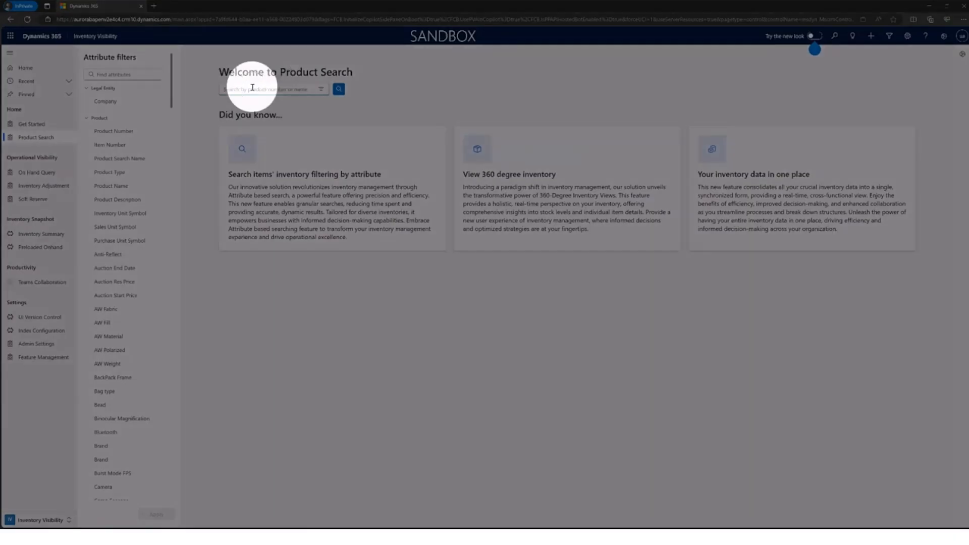
Step: Search the products for "Cable" and look through the matching items
{"action": "type", "text": "Cable"}
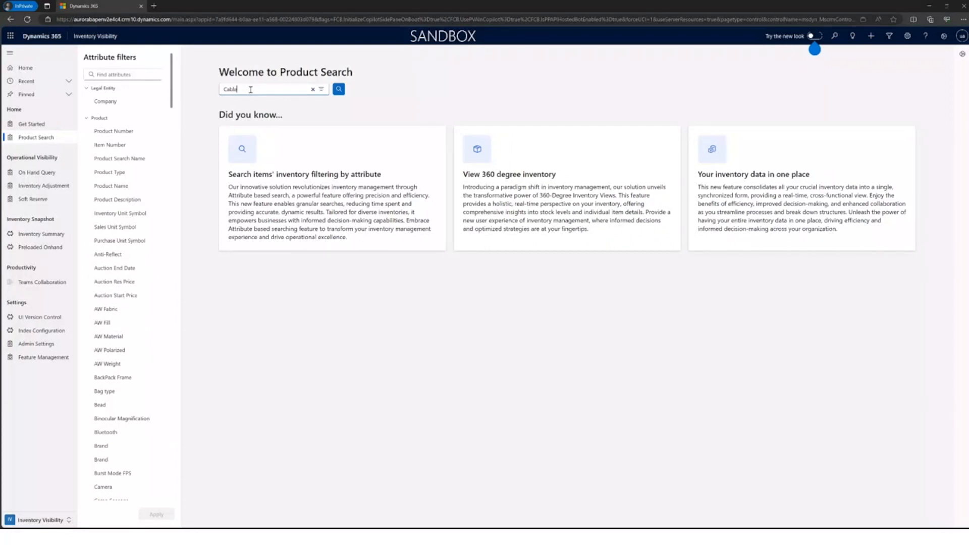
{"action": "left_click", "coordinate": [339, 90]}
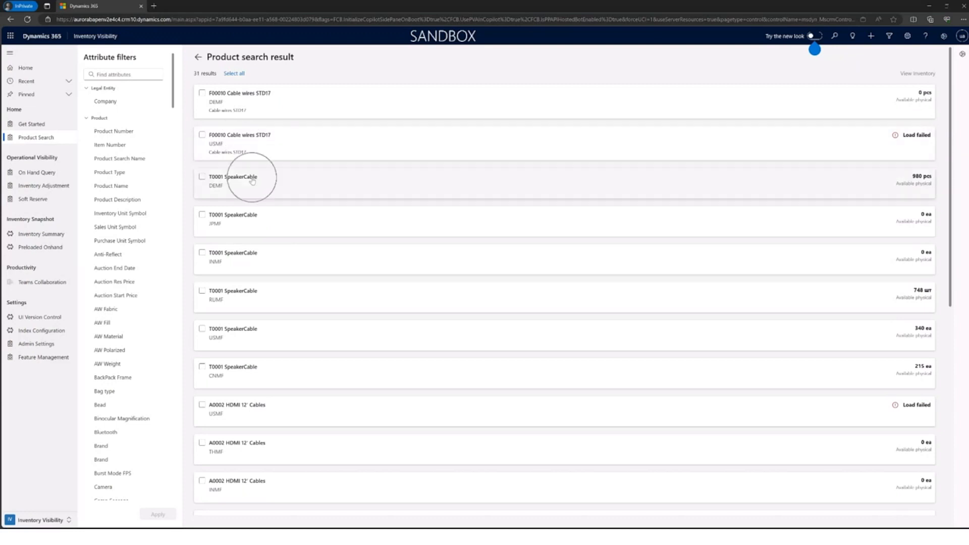
{"action": "scroll", "coordinate": [252, 186], "scroll_direction": "down", "scroll_amount": 2}
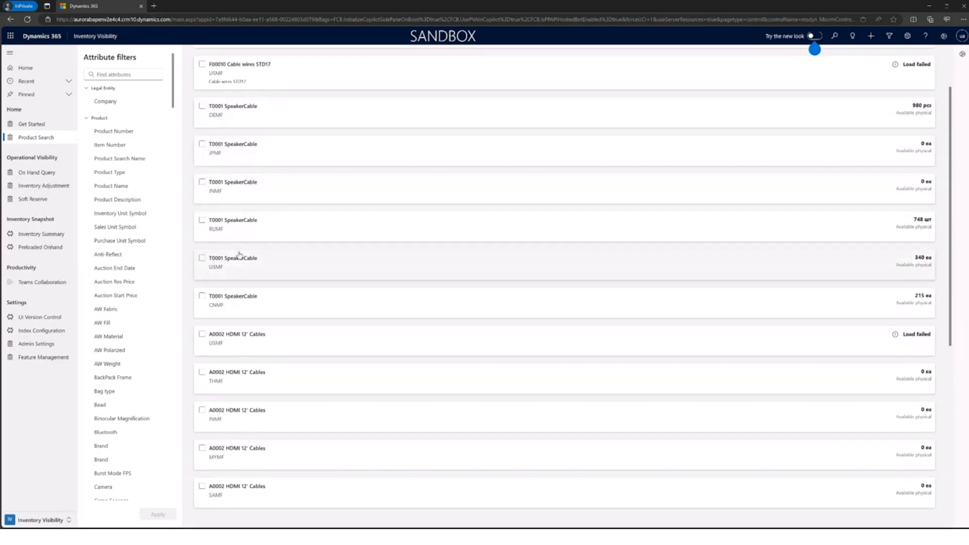
{"action": "left_click", "coordinate": [233, 258]}
{"action": "scroll", "coordinate": [236, 272], "scroll_direction": "down", "scroll_amount": 2}
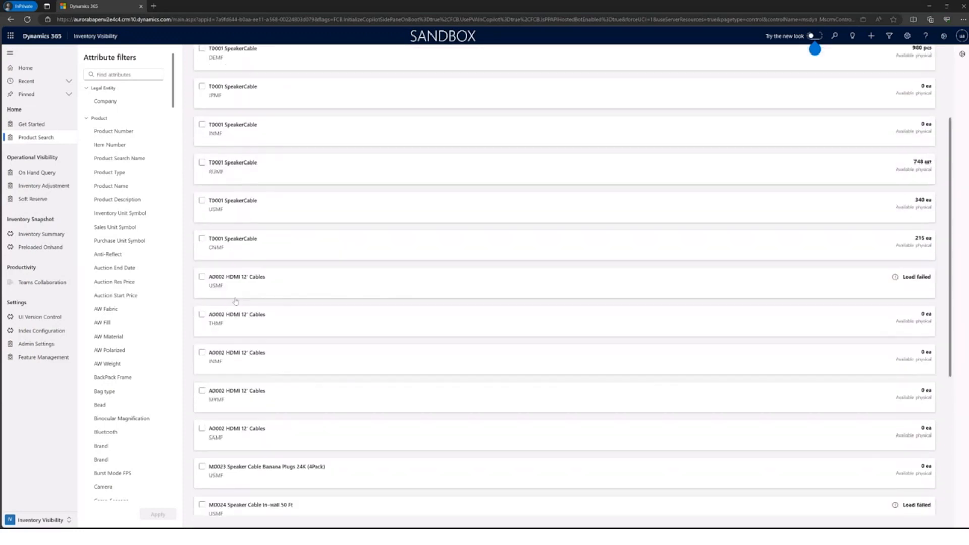
{"action": "scroll", "coordinate": [241, 426], "scroll_direction": "up", "scroll_amount": 4}
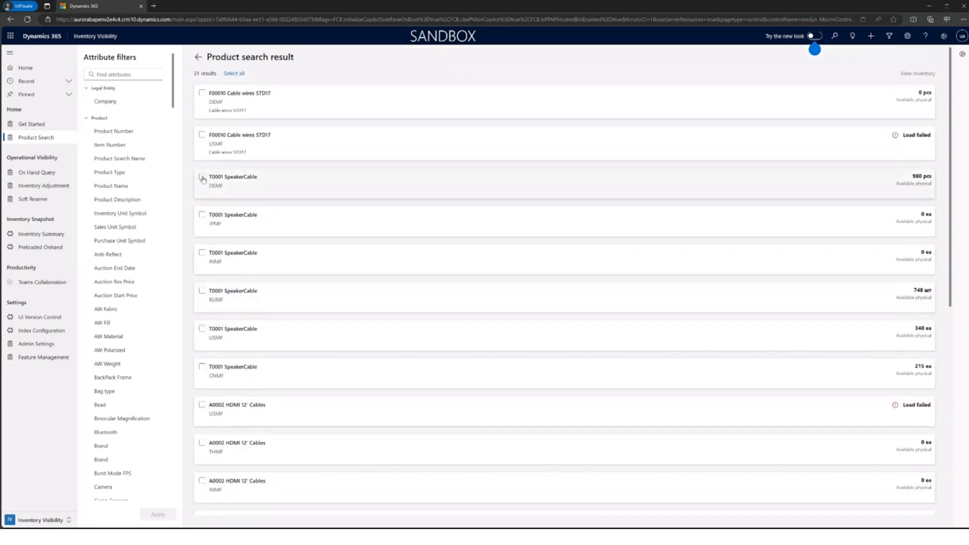
Step: View the inventory details of T0001 SpeakerCable for company DEMF and return to the product search start page
{"action": "left_click", "coordinate": [202, 177]}
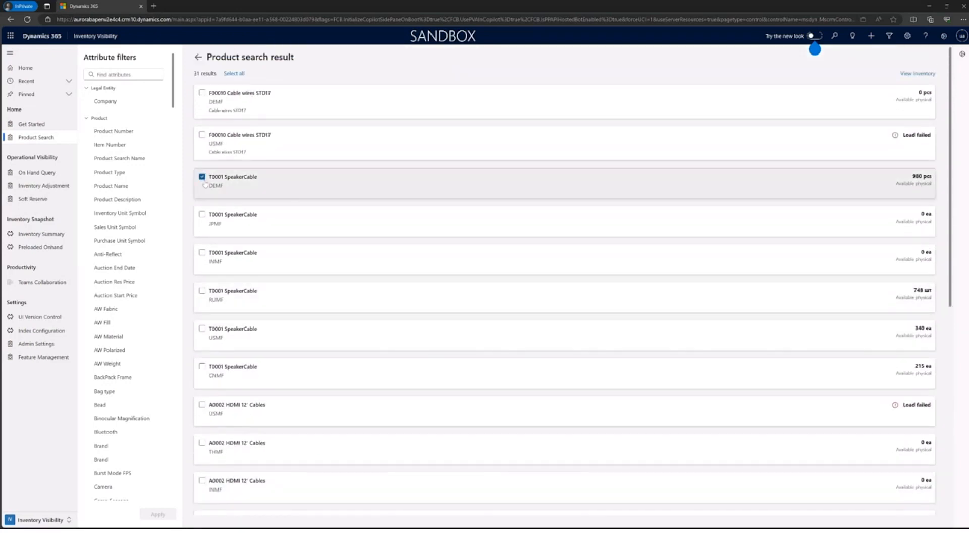
{"action": "left_click", "coordinate": [916, 74]}
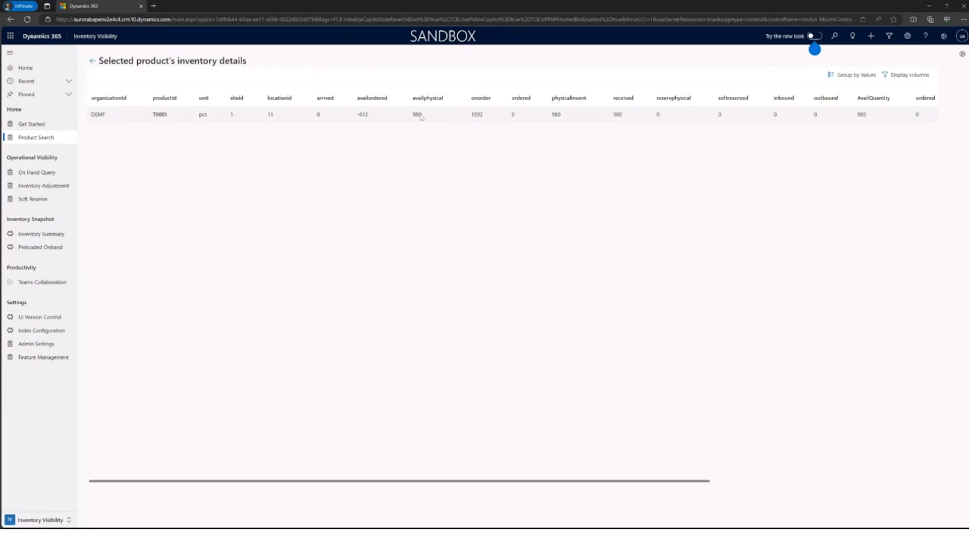
{"action": "left_click", "coordinate": [474, 113]}
{"action": "left_click", "coordinate": [620, 115]}
{"action": "left_click", "coordinate": [92, 61]}
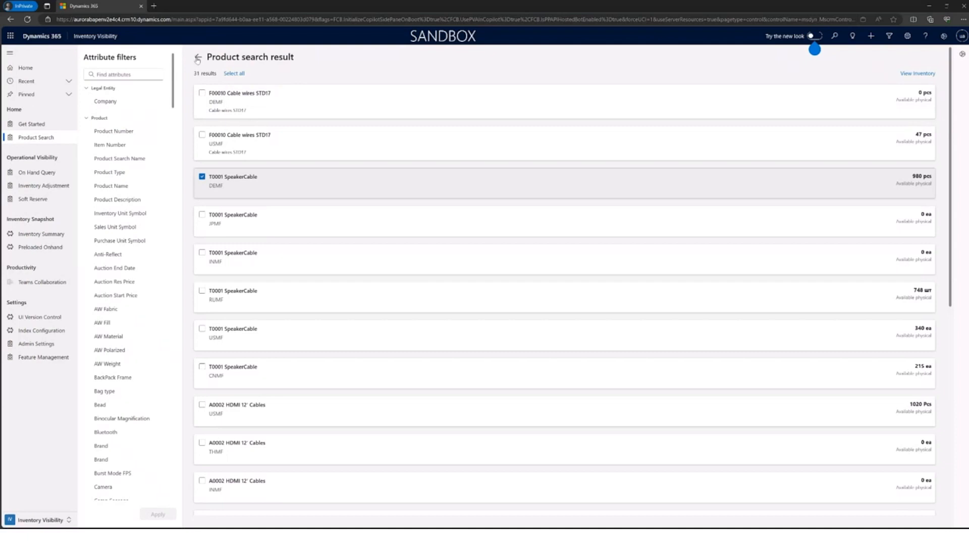
{"action": "left_click", "coordinate": [198, 57]}
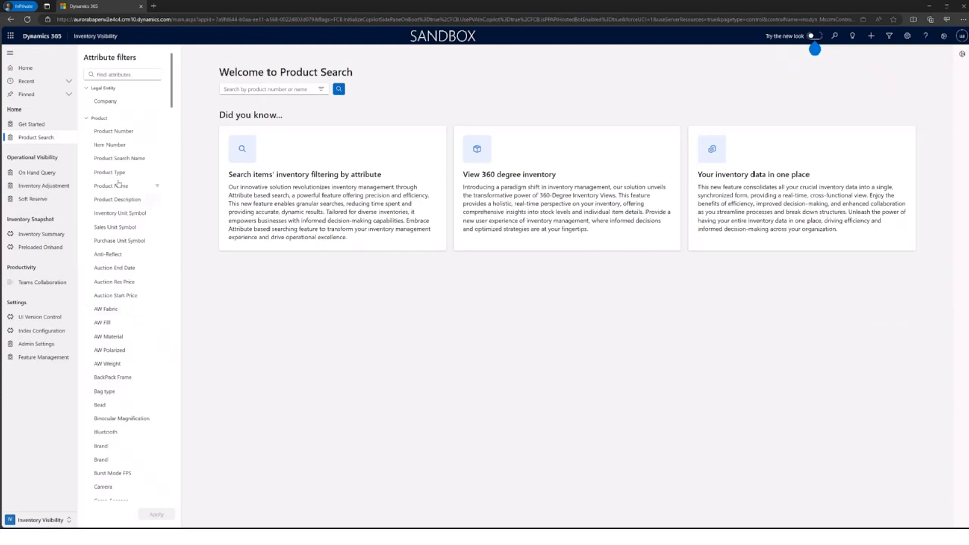
Step: Add an attribute filter for Company is exactly USRT
{"action": "left_click", "coordinate": [116, 101]}
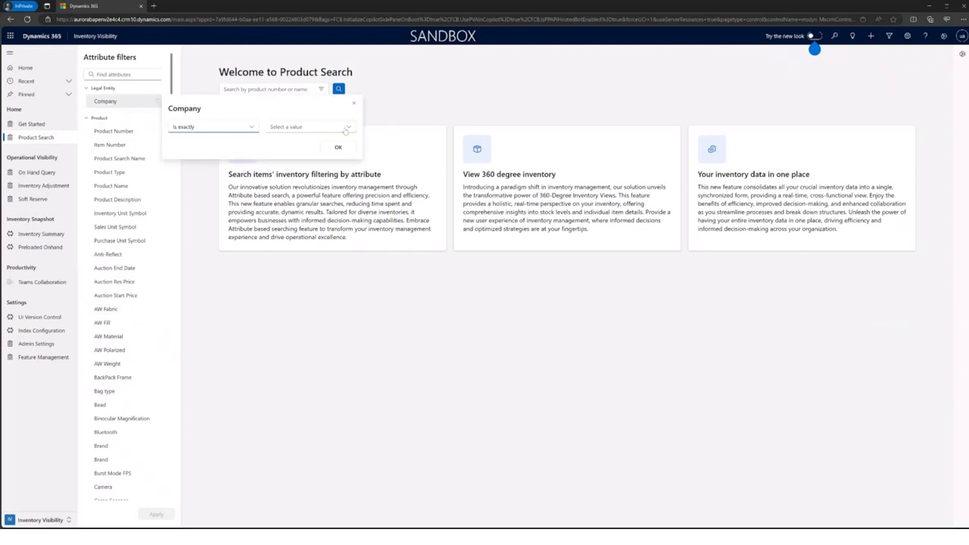
{"action": "left_click", "coordinate": [335, 127]}
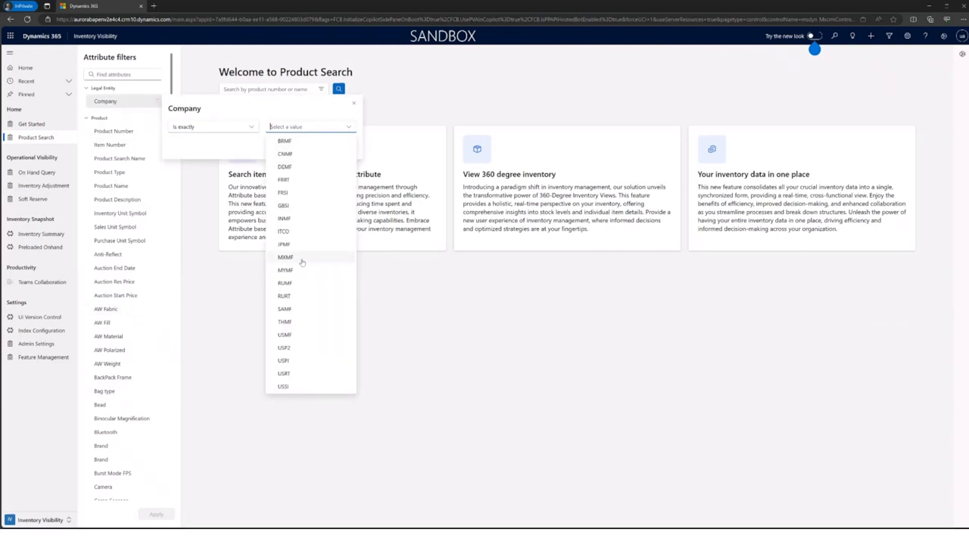
{"action": "left_click", "coordinate": [290, 374]}
{"action": "left_click", "coordinate": [346, 146]}
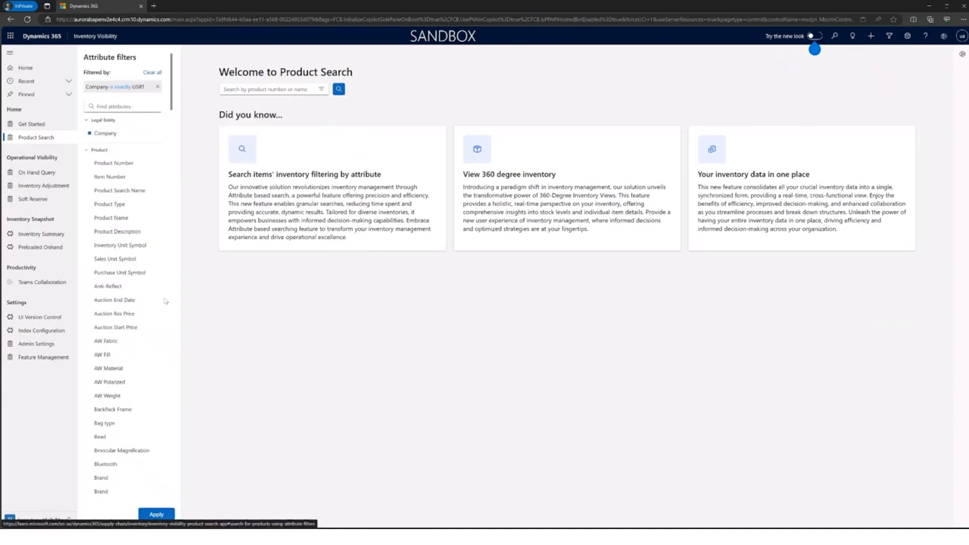
Step: Add a product attribute filter for Camera is exactly Standard and apply the filters to the product search
{"action": "scroll", "coordinate": [121, 312], "scroll_direction": "down", "scroll_amount": 3}
{"action": "left_click", "coordinate": [108, 385]}
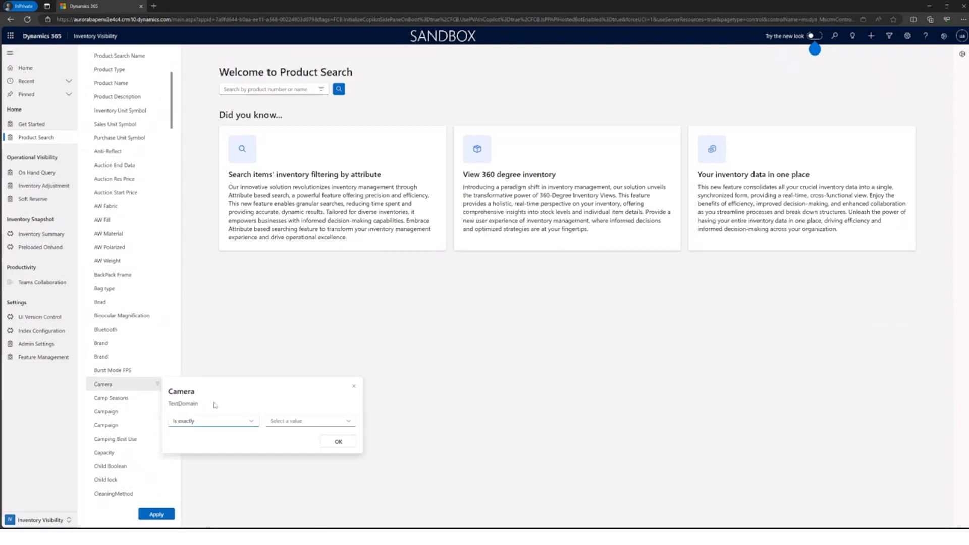
{"action": "left_click", "coordinate": [349, 422]}
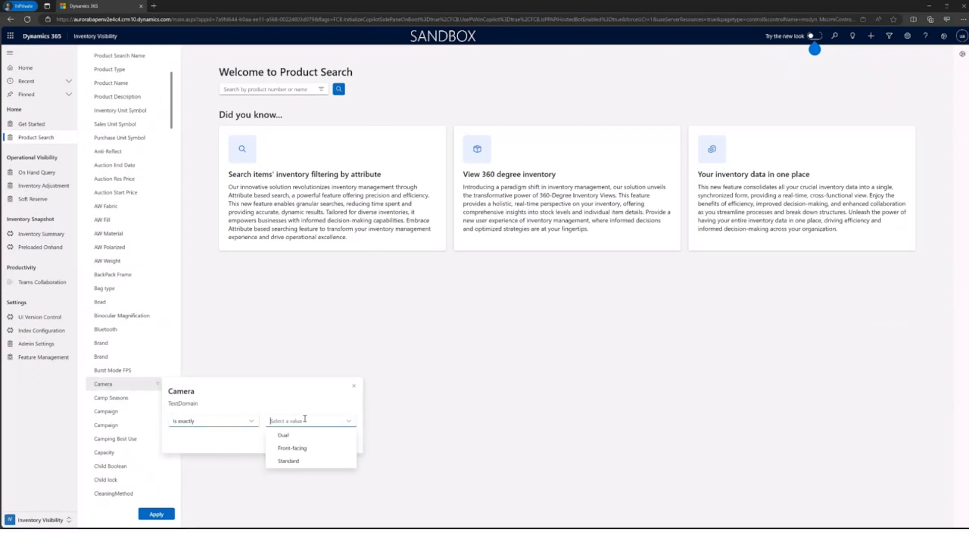
{"action": "left_click", "coordinate": [288, 461]}
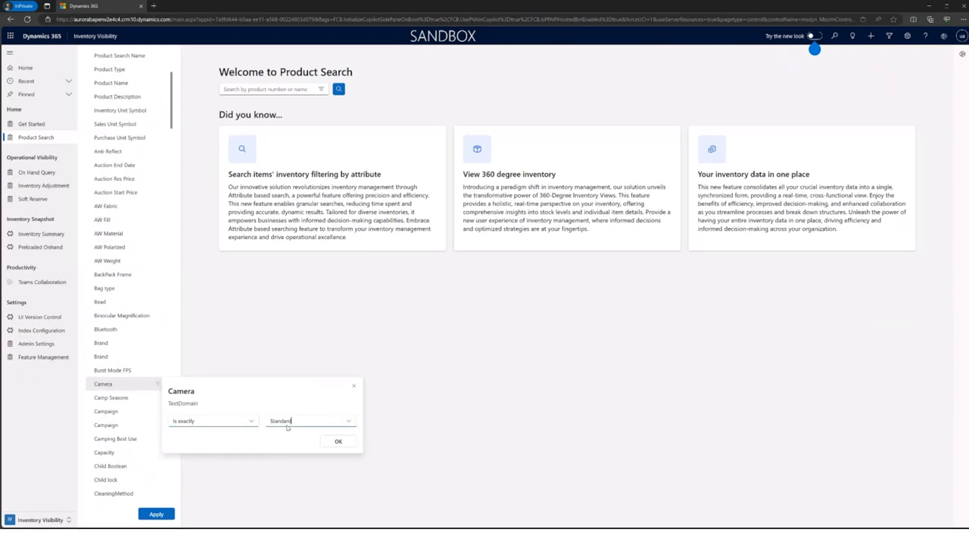
{"action": "left_click", "coordinate": [327, 445]}
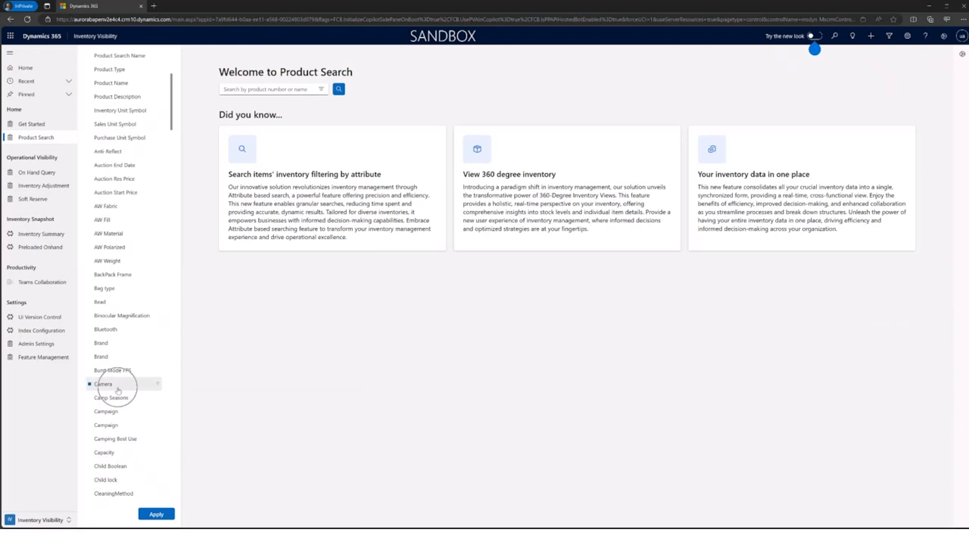
{"action": "scroll", "coordinate": [138, 393], "scroll_direction": "up", "scroll_amount": 5}
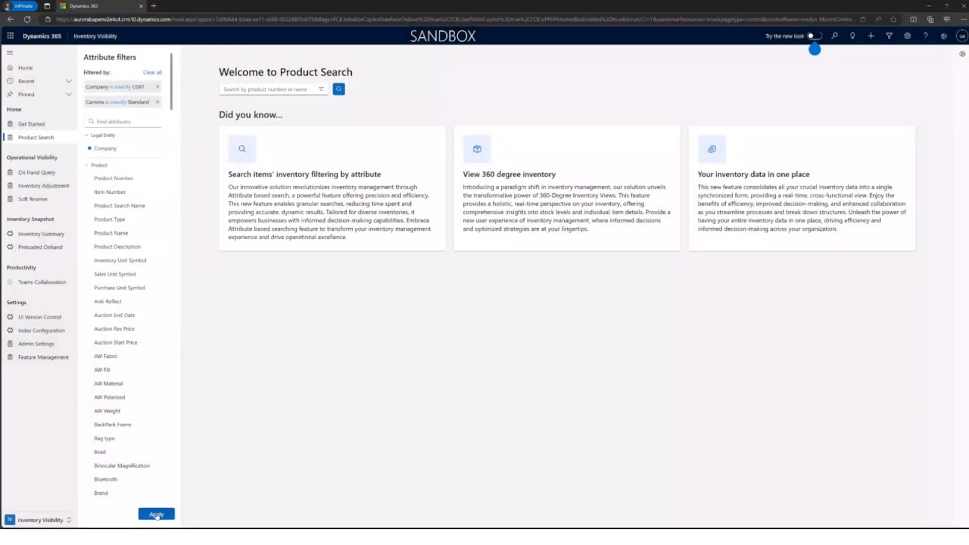
{"action": "left_click", "coordinate": [157, 514]}
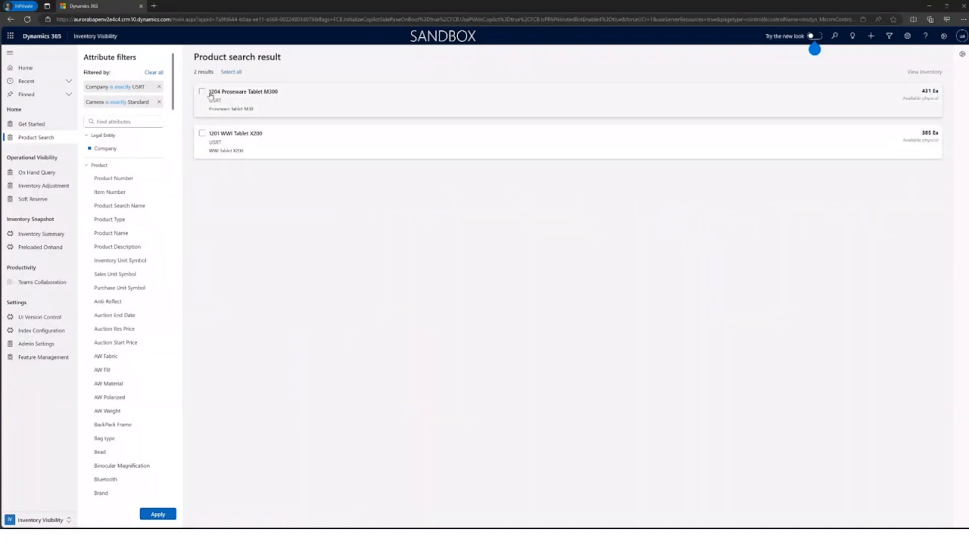
Step: Select all products in the search result and view their inventory details by site and location
{"action": "left_click", "coordinate": [226, 72]}
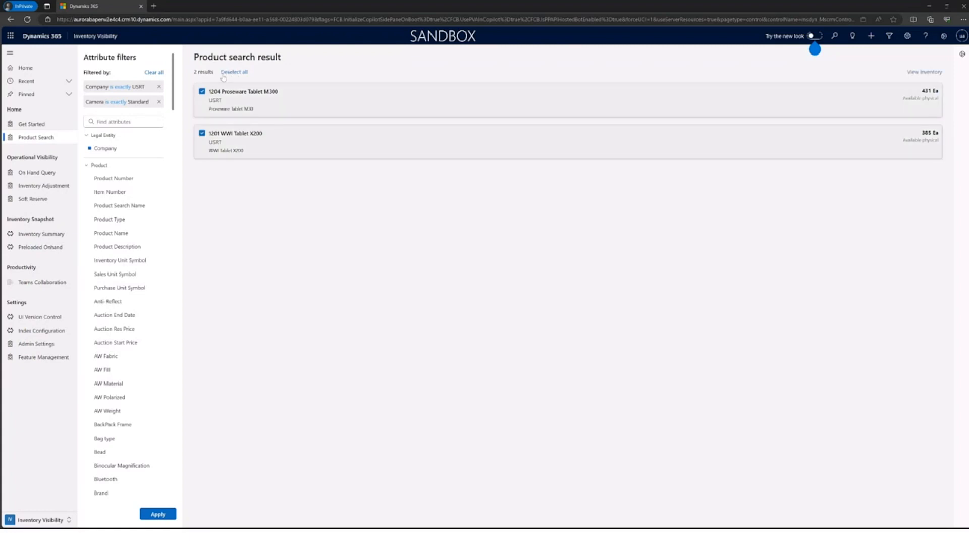
{"action": "left_click", "coordinate": [238, 73]}
{"action": "left_click", "coordinate": [238, 73]}
{"action": "left_click", "coordinate": [926, 72]}
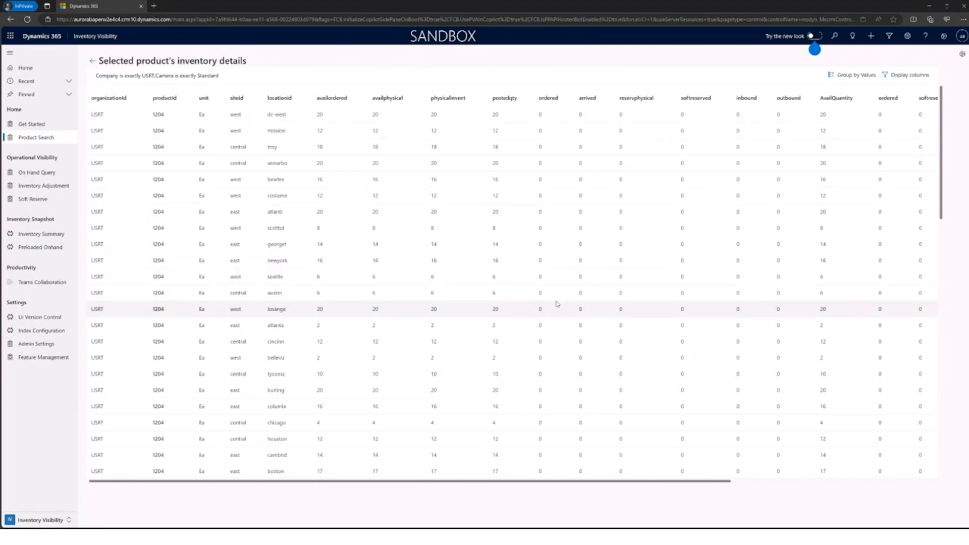
{"action": "scroll", "coordinate": [558, 303], "scroll_direction": "down", "scroll_amount": 1}
{"action": "scroll", "coordinate": [358, 238], "scroll_direction": "up", "scroll_amount": 3}
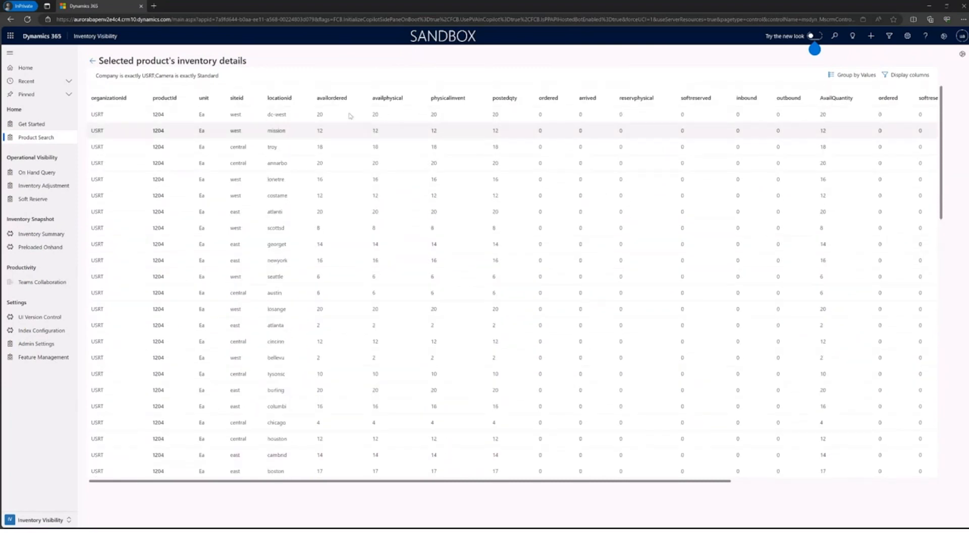
Step: Sort the inventory details by availordered smallest to largest, re-sort by availphysical largest to smallest, and return to the search result
{"action": "left_click", "coordinate": [343, 104]}
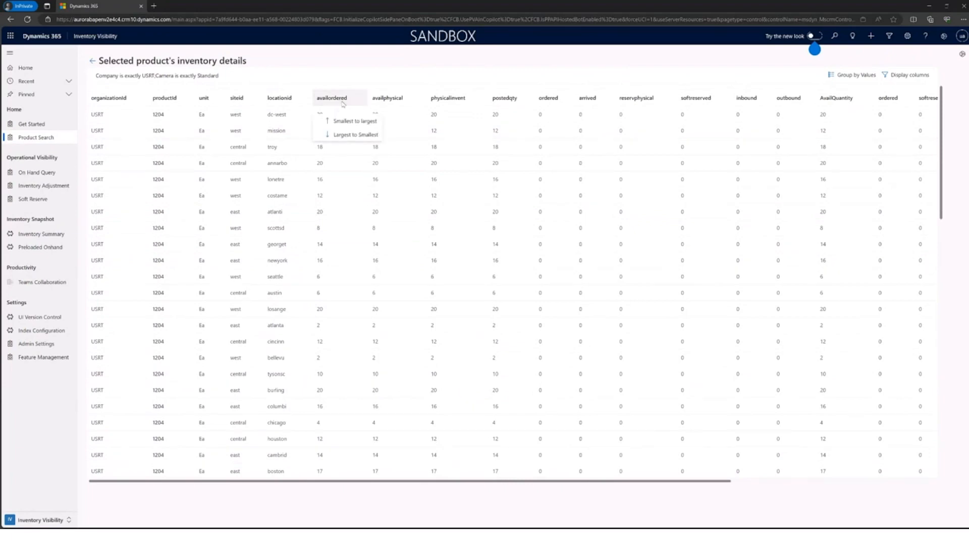
{"action": "left_click", "coordinate": [349, 121]}
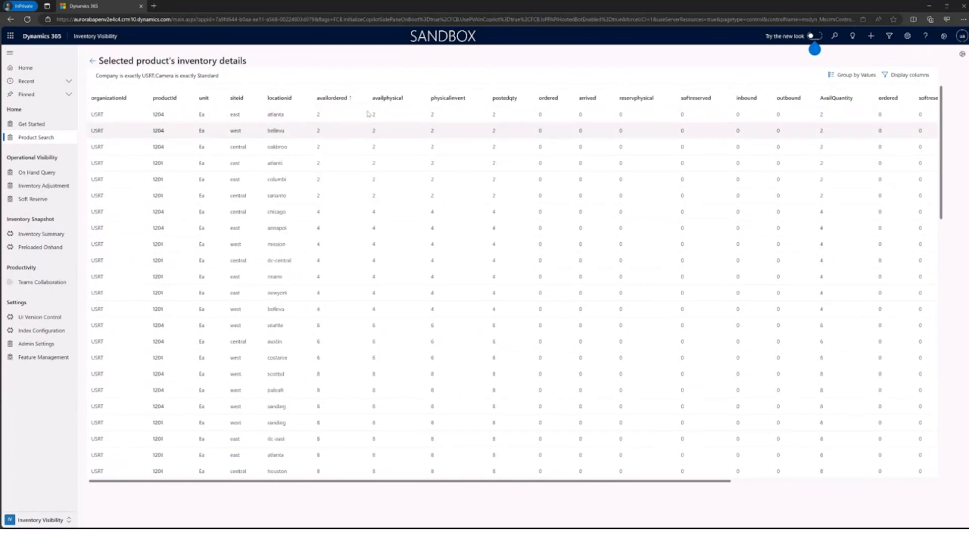
{"action": "left_click", "coordinate": [389, 99]}
{"action": "left_click", "coordinate": [404, 136]}
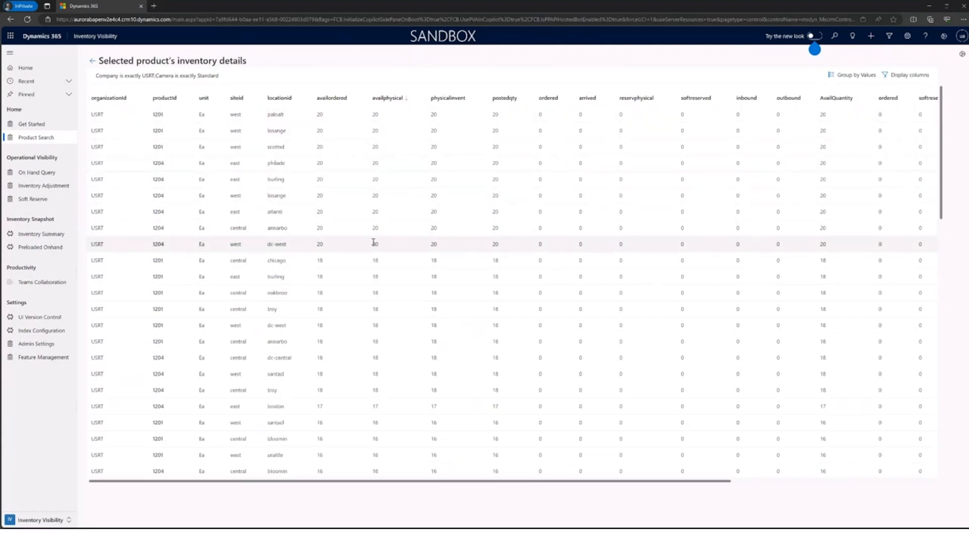
{"action": "left_click", "coordinate": [92, 61]}
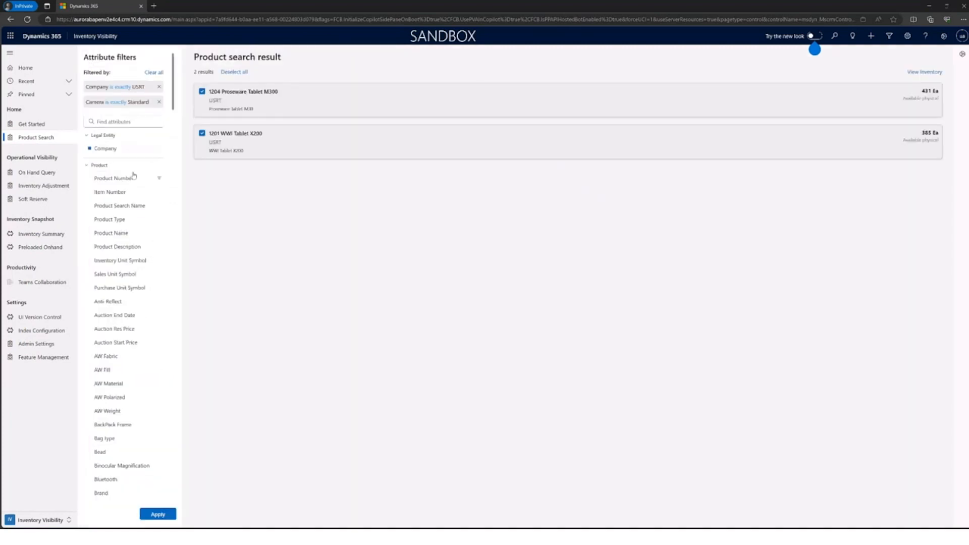
Step: Add a storage dimension filter for Site is exactly West and apply it to the search
{"action": "left_click", "coordinate": [86, 166]}
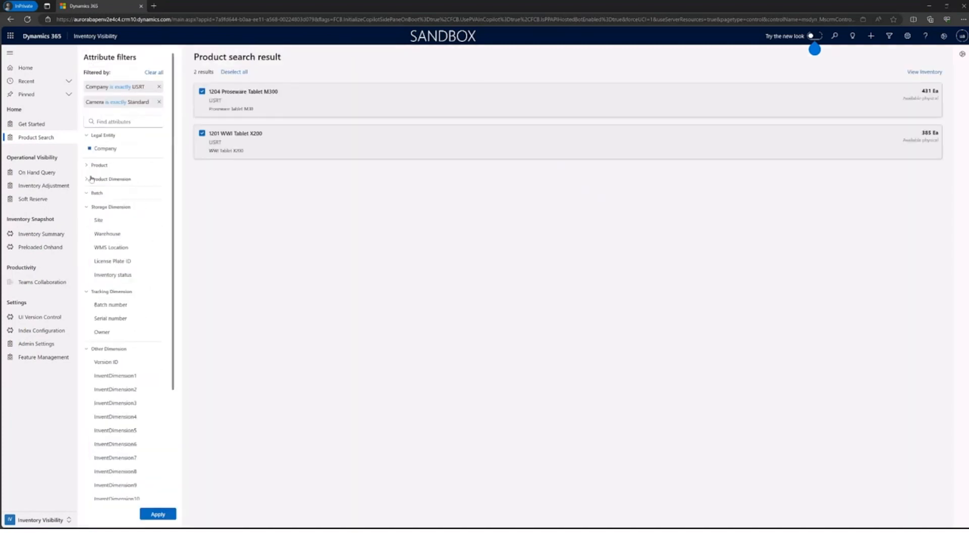
{"action": "left_click", "coordinate": [104, 220]}
{"action": "left_click", "coordinate": [292, 245]}
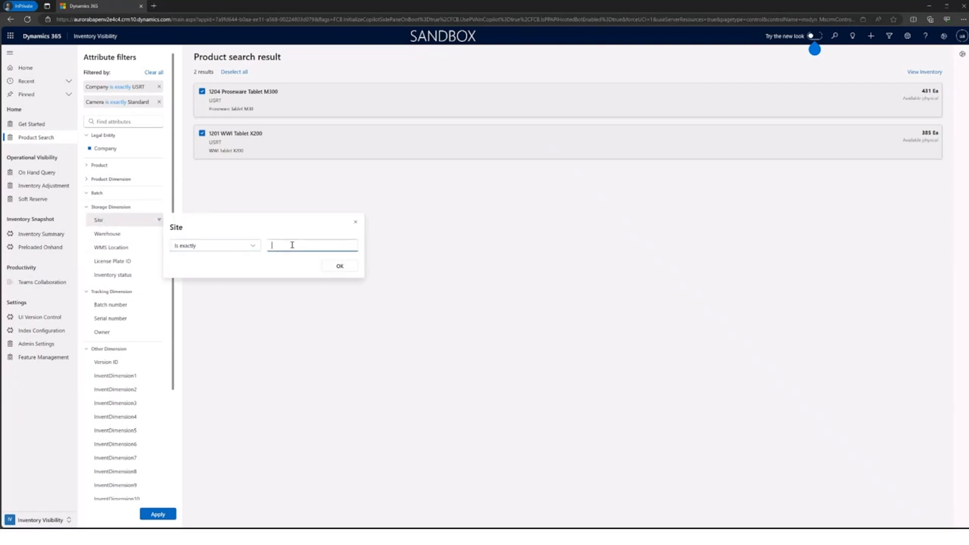
{"action": "left_click", "coordinate": [341, 266]}
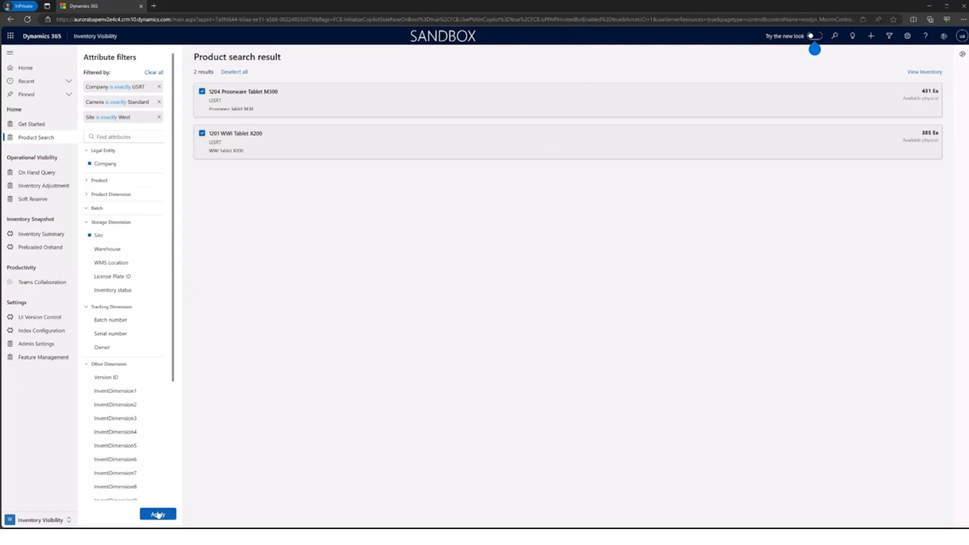
{"action": "left_click", "coordinate": [158, 515]}
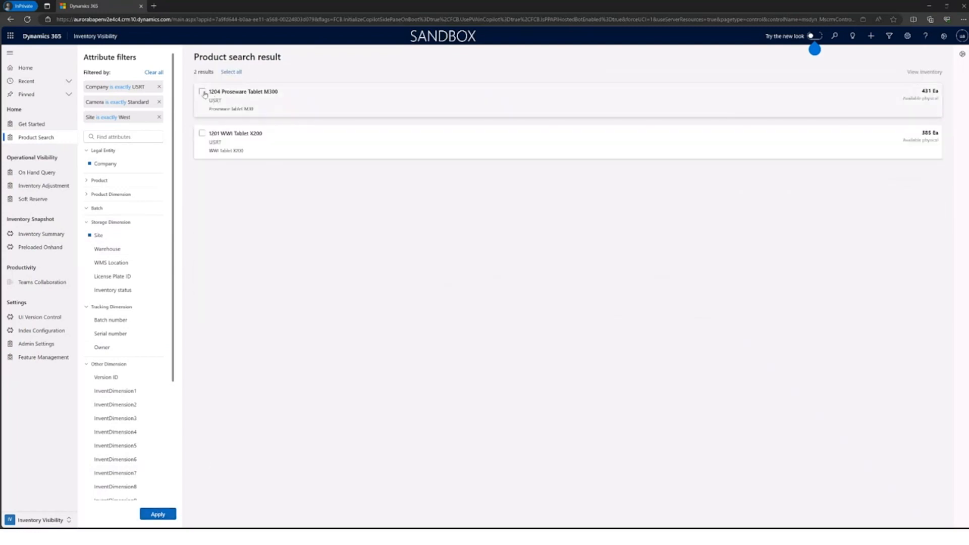
Step: View the inventory details of only 1204 Proseware Tablet M300, sorted by availphysical from largest to smallest
{"action": "left_click", "coordinate": [202, 92]}
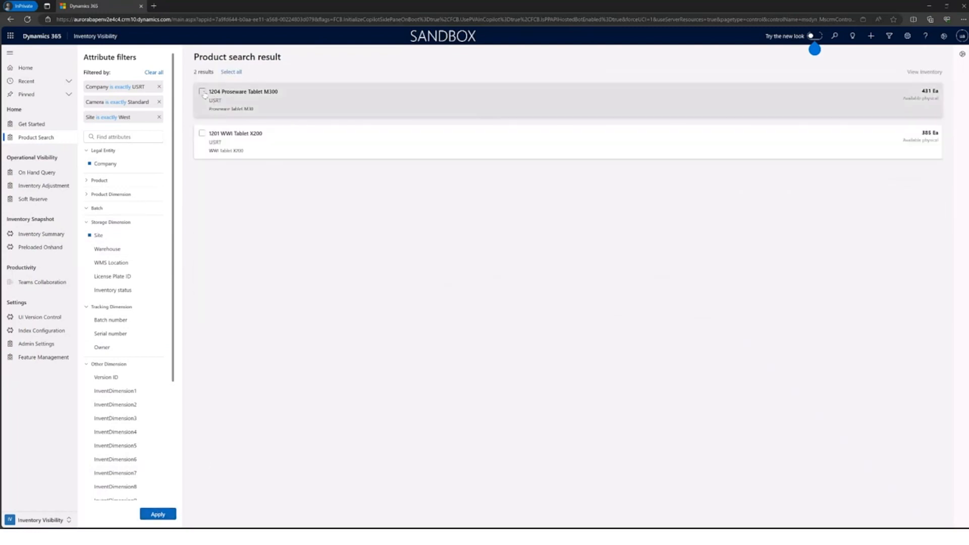
{"action": "left_click", "coordinate": [232, 72]}
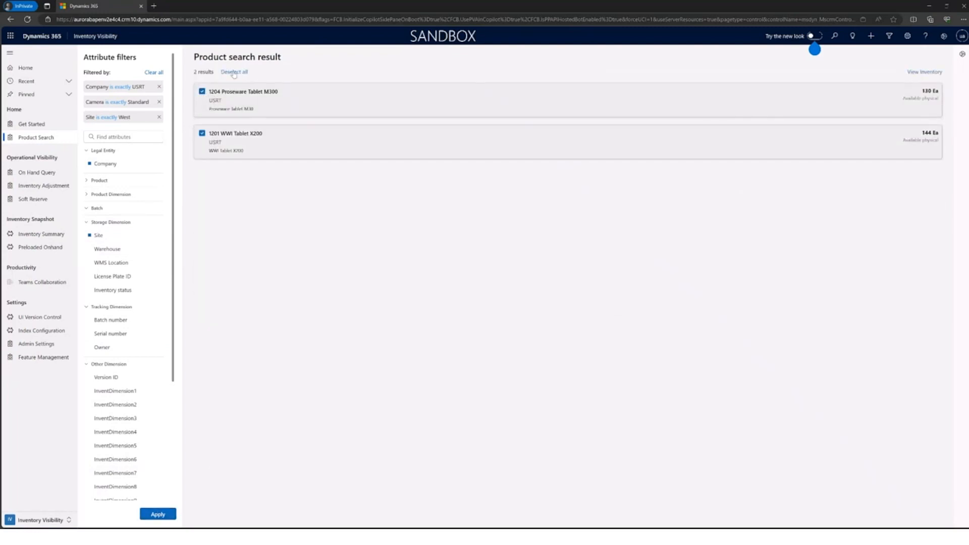
{"action": "left_click", "coordinate": [201, 135]}
{"action": "left_click", "coordinate": [933, 74]}
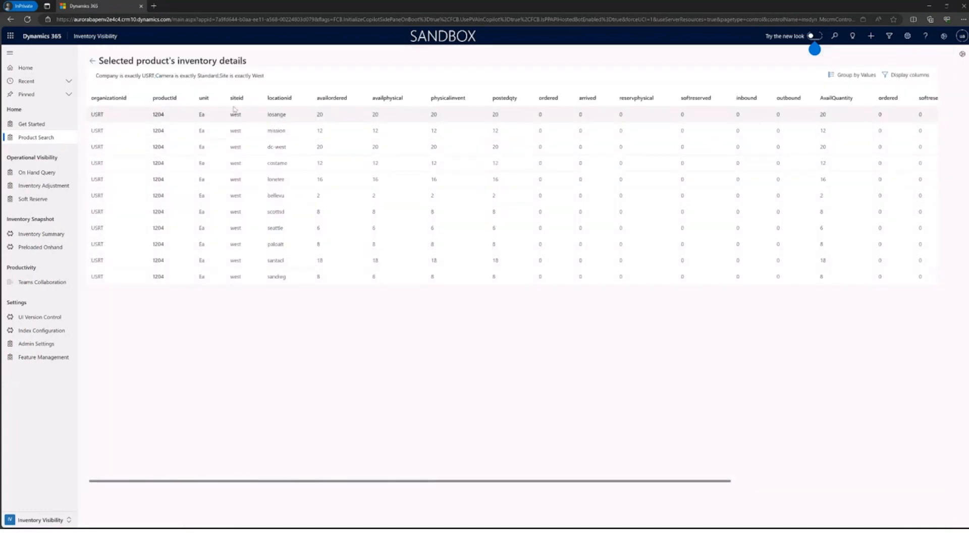
{"action": "left_click", "coordinate": [396, 98]}
{"action": "left_click", "coordinate": [401, 133]}
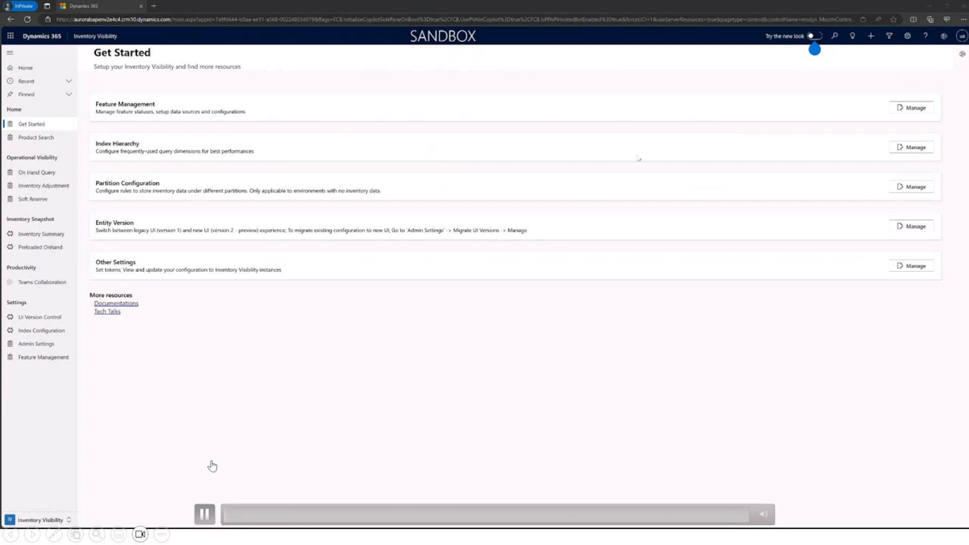
{"action": "left_click", "coordinate": [725, 516]}
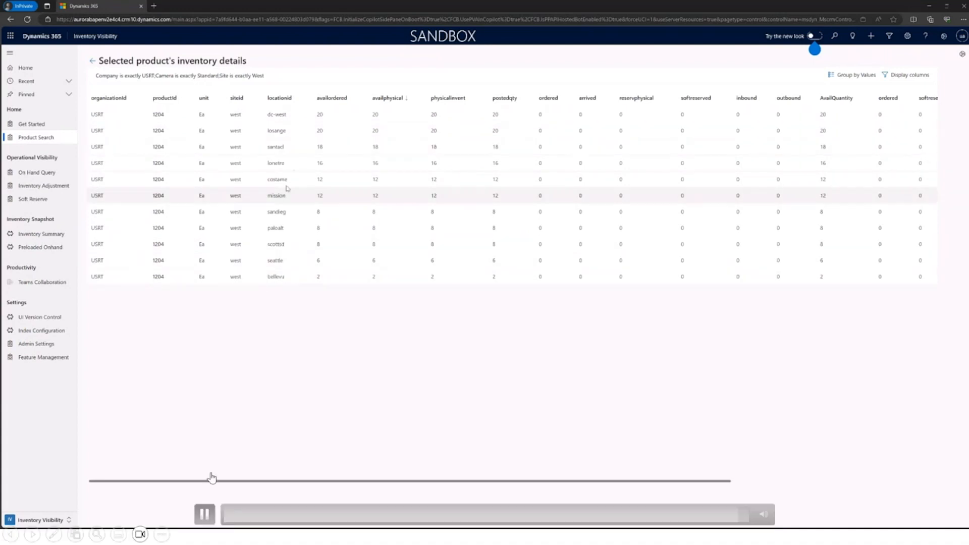
{"action": "left_click", "coordinate": [203, 511]}
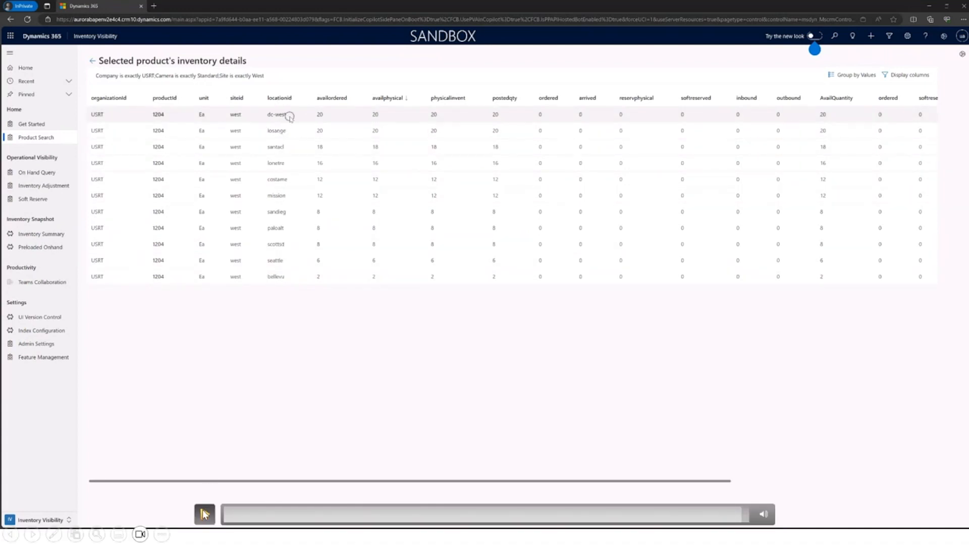
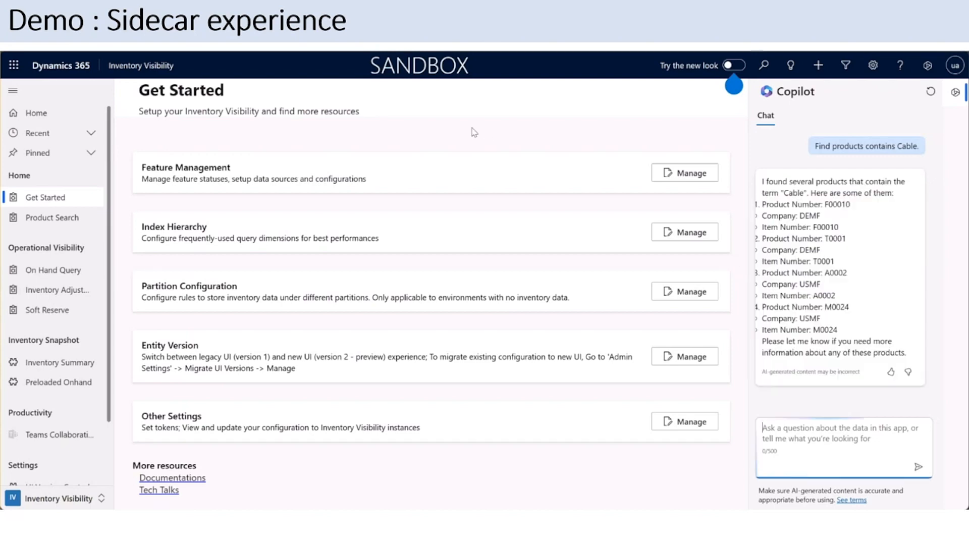
Step: Ask the sidecar Copilot "Find the inventory of product D0002 in USMF." and review the quantities by site and location
{"action": "mouse_move", "coordinate": [790, 182]}
{"action": "left_mouse_down"}
{"action": "mouse_move", "coordinate": [821, 182]}
{"action": "mouse_move", "coordinate": [804, 193]}
{"action": "left_mouse_up"}
{"action": "left_click", "coordinate": [849, 204]}
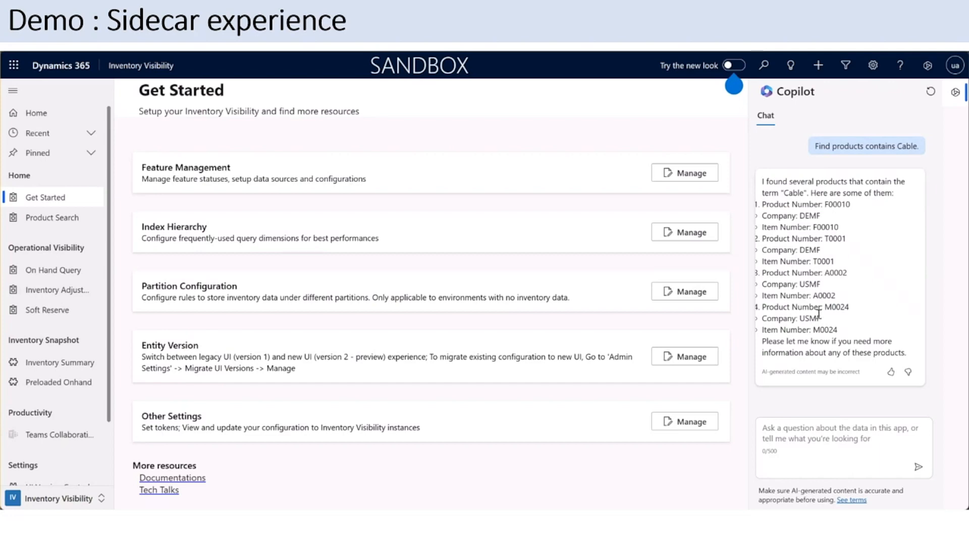
{"action": "left_click", "coordinate": [828, 438]}
{"action": "type", "text": "F"}
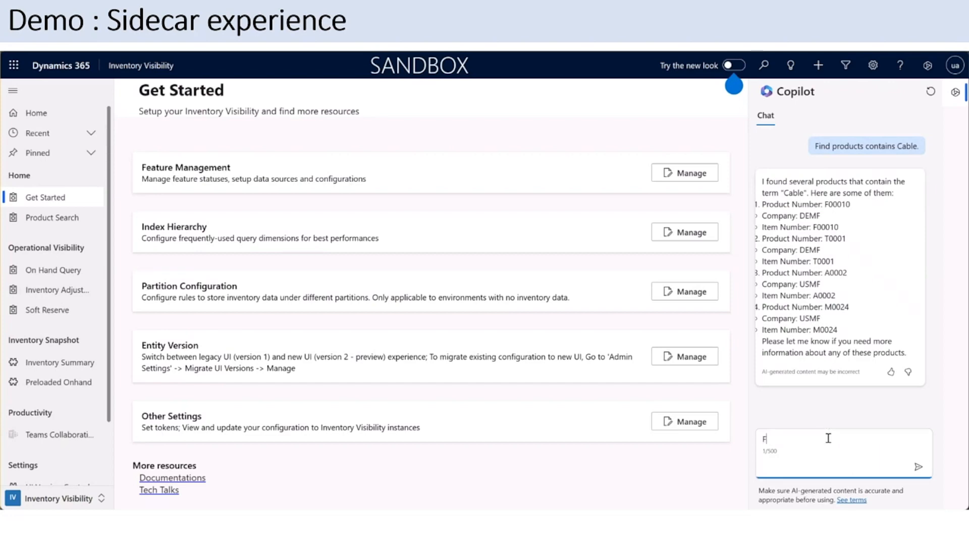
{"action": "type", "text": "ind the inventory of"}
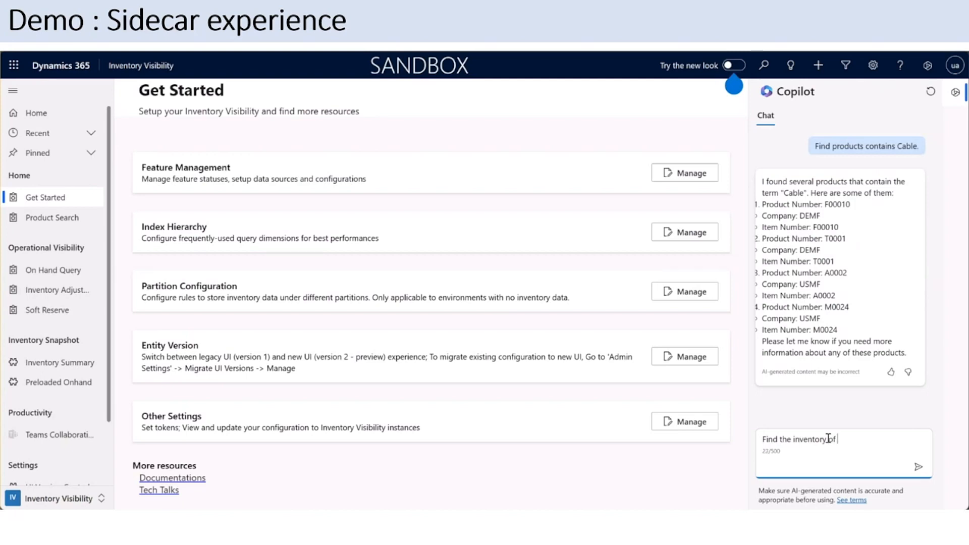
{"action": "type", "text": " product D0002 in USMF."}
{"action": "key", "text": "Return"}
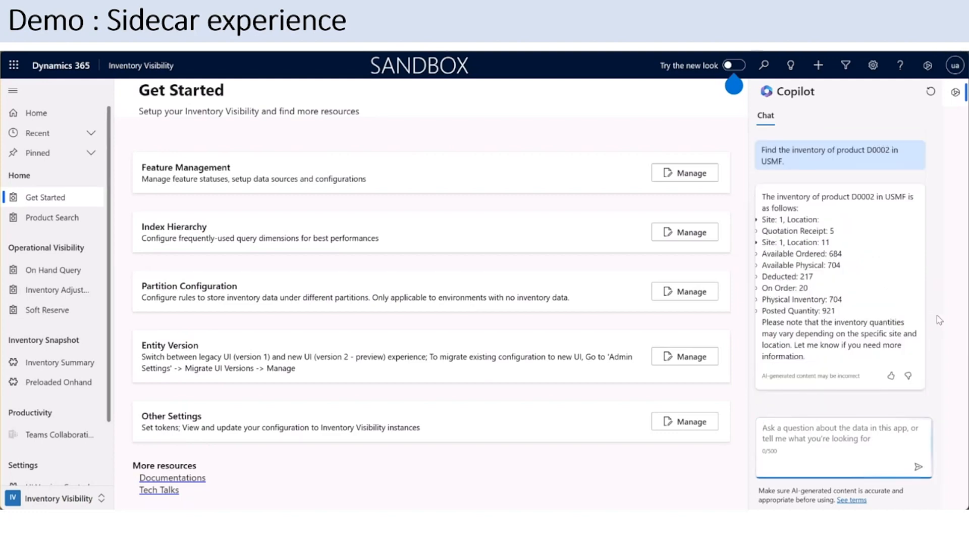
{"action": "left_click_drag", "start_coordinate": [762, 221], "coordinate": [833, 246]}
{"action": "left_click", "coordinate": [824, 258]}
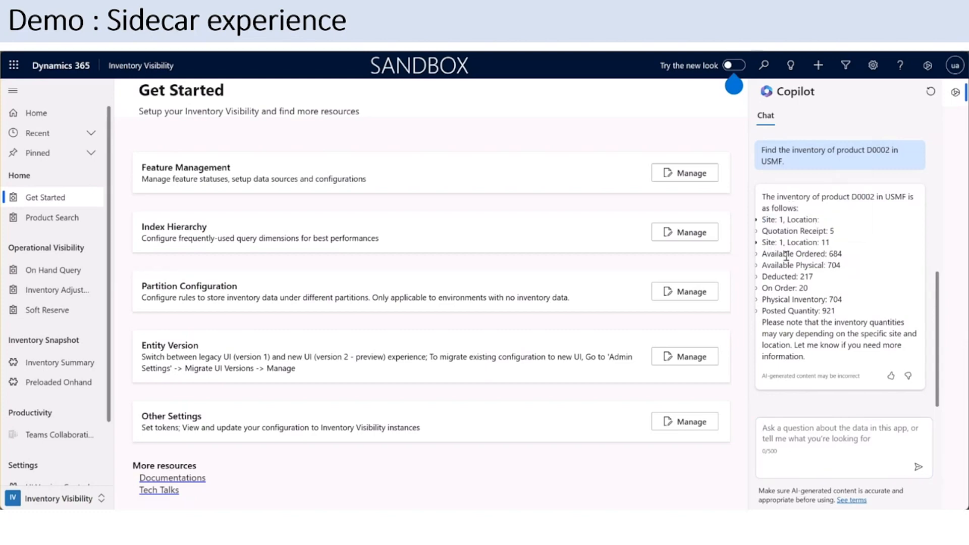
{"action": "left_click_drag", "start_coordinate": [836, 311], "coordinate": [759, 223]}
{"action": "left_click", "coordinate": [816, 333]}
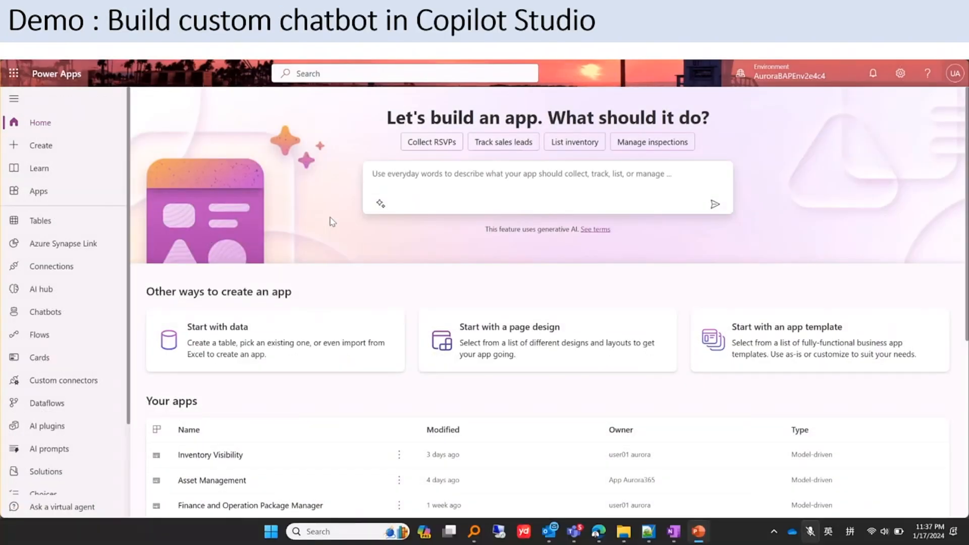
{"action": "mouse_move", "coordinate": [2, 415]}
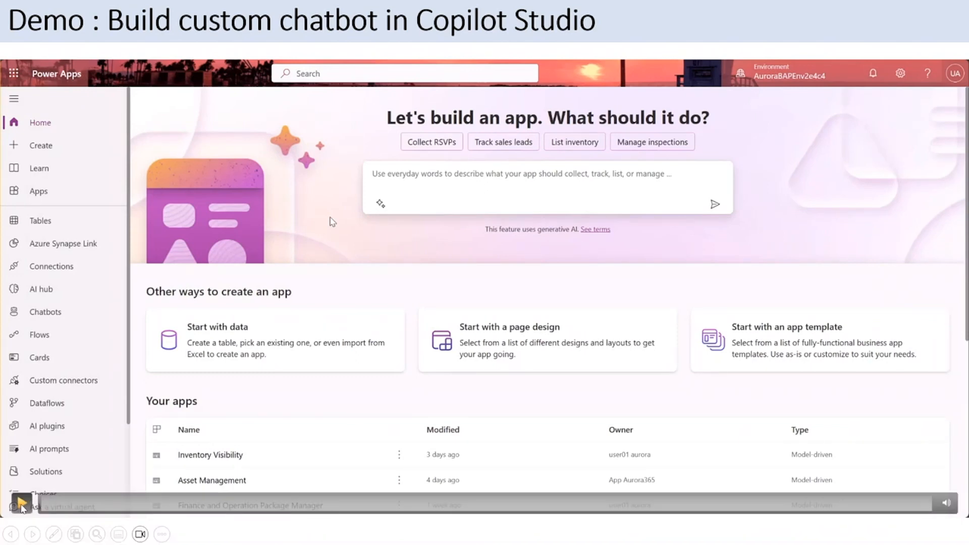
{"action": "left_click", "coordinate": [21, 504]}
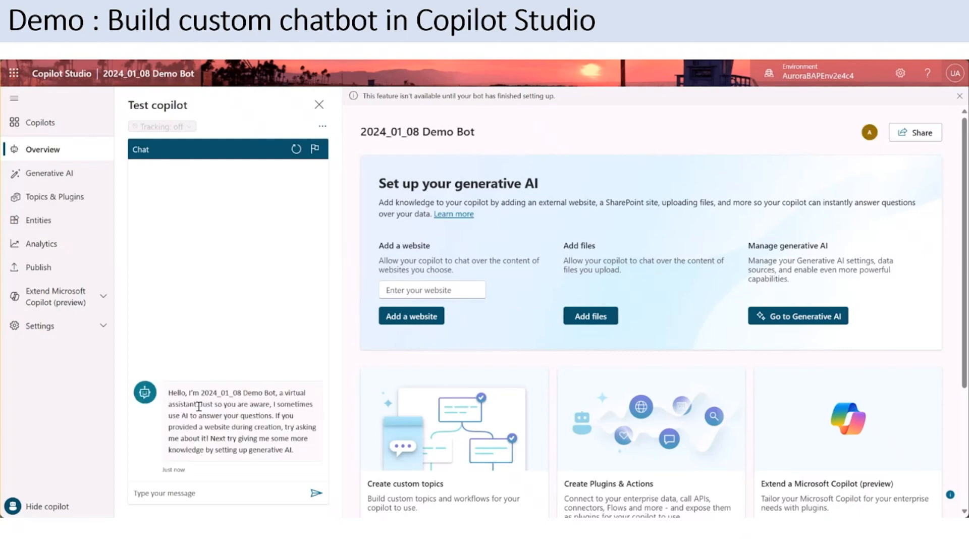
Step: Create a new blank topic in the 2024_01_08 Demo Bot and close its trigger properties
{"action": "left_click_drag", "start_coordinate": [200, 392], "coordinate": [278, 393]}
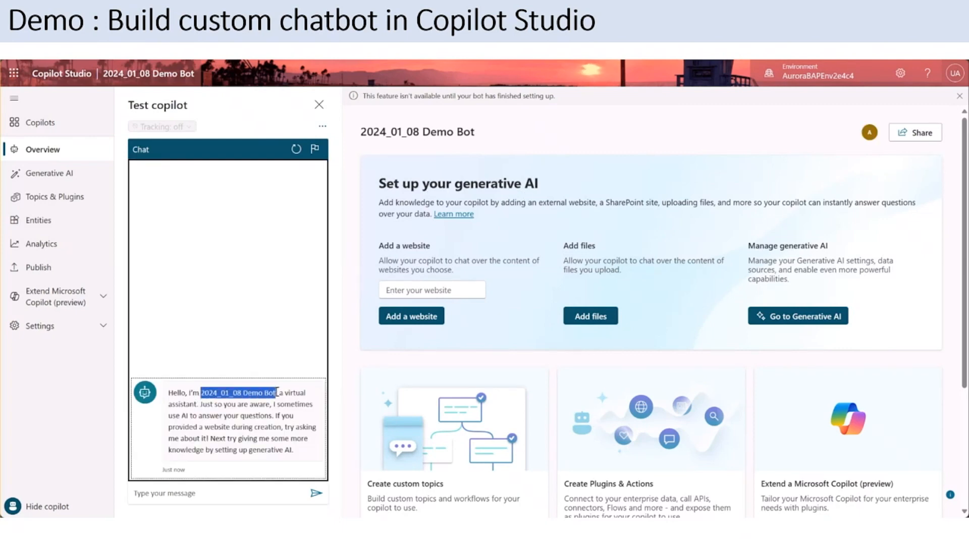
{"action": "left_click", "coordinate": [55, 197]}
{"action": "left_click", "coordinate": [63, 198]}
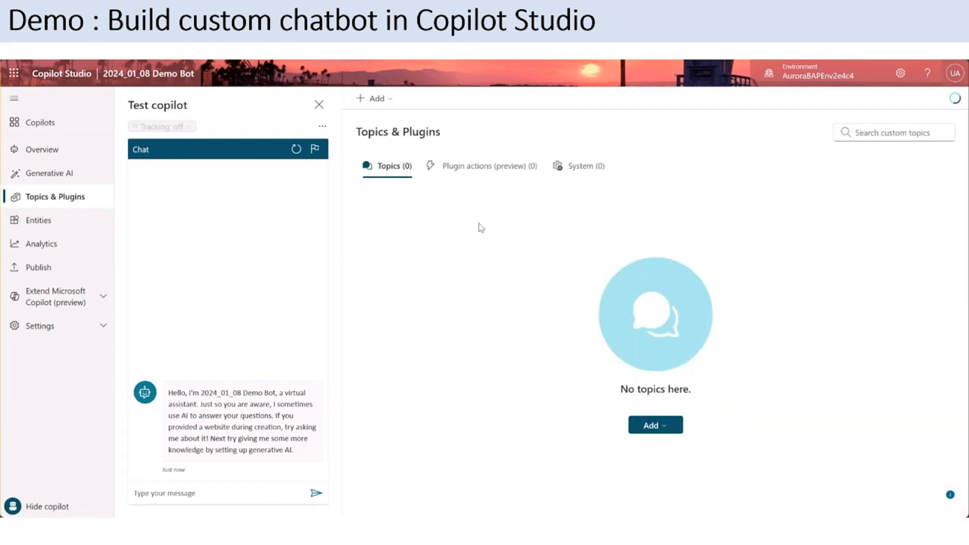
{"action": "left_click", "coordinate": [390, 98]}
{"action": "mouse_move", "coordinate": [429, 119]}
{"action": "left_click", "coordinate": [526, 122]}
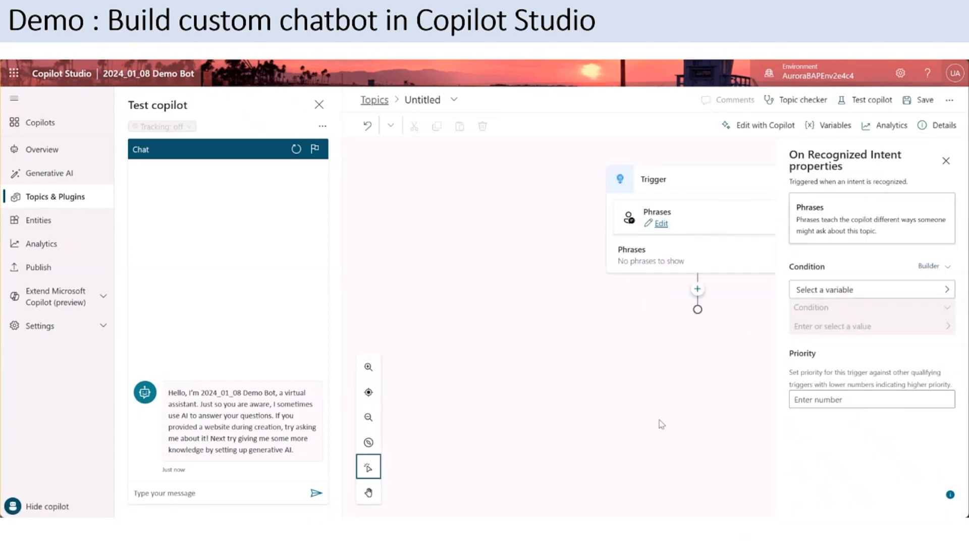
{"action": "left_click", "coordinate": [945, 160]}
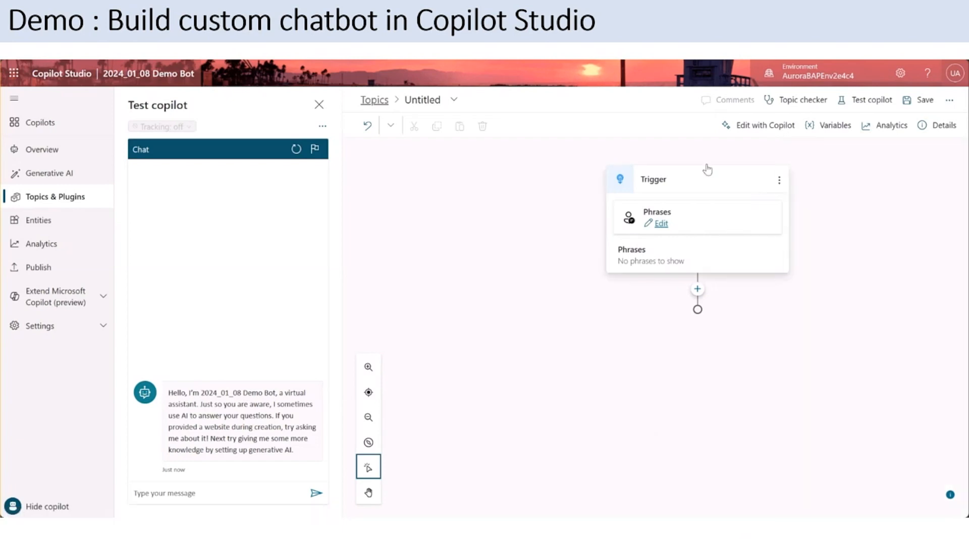
Step: Replace the untitled topic's code with the full contents of Copilot_Studio_IVAPI.txt and save the topic
{"action": "left_click", "coordinate": [946, 103]}
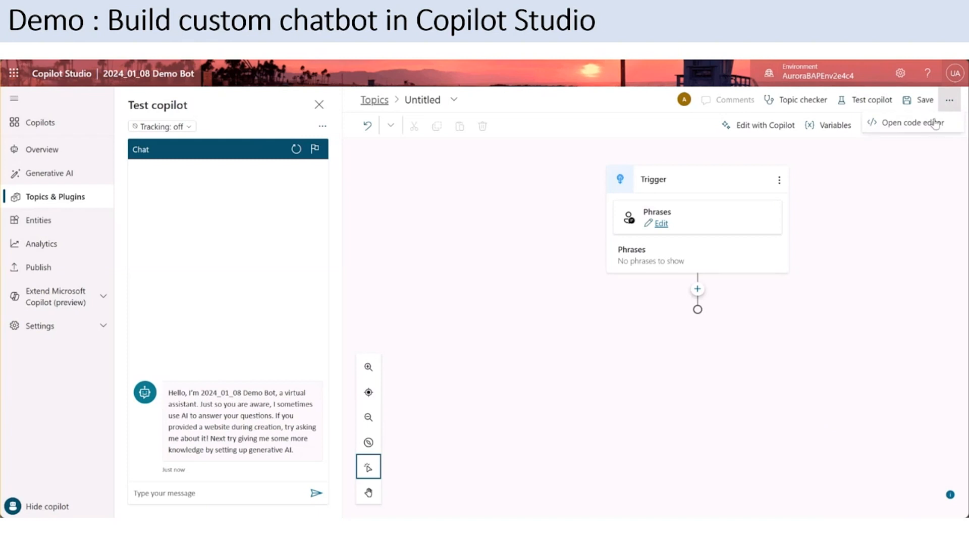
{"action": "left_click", "coordinate": [950, 101]}
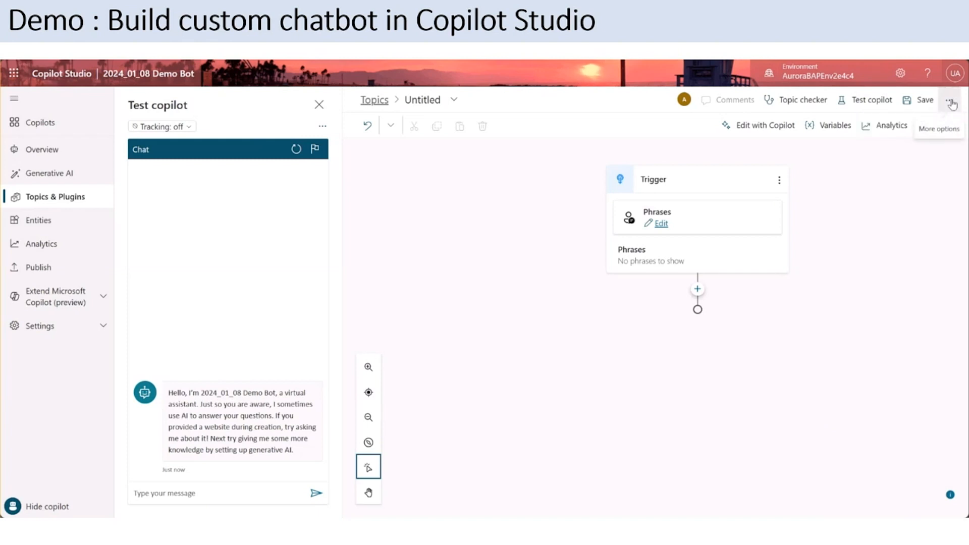
{"action": "left_click", "coordinate": [951, 103]}
{"action": "left_click", "coordinate": [905, 124]}
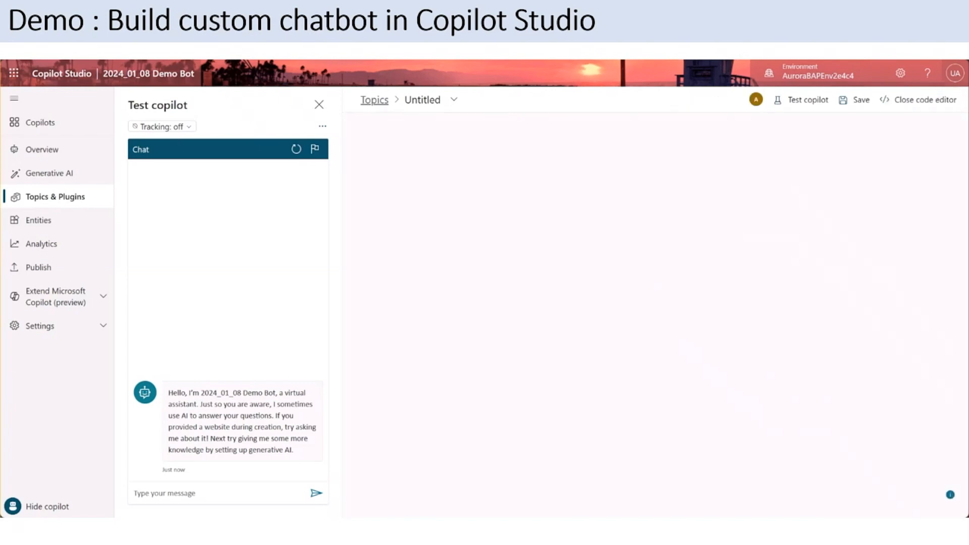
{"action": "key", "text": "alt+Tab"}
{"action": "left_click", "coordinate": [672, 364]}
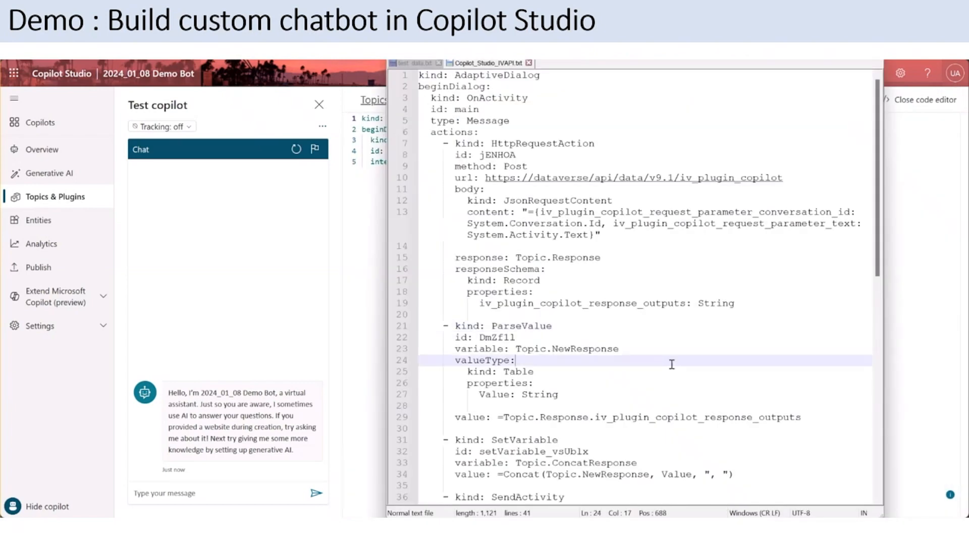
{"action": "key", "text": "ctrl+a"}
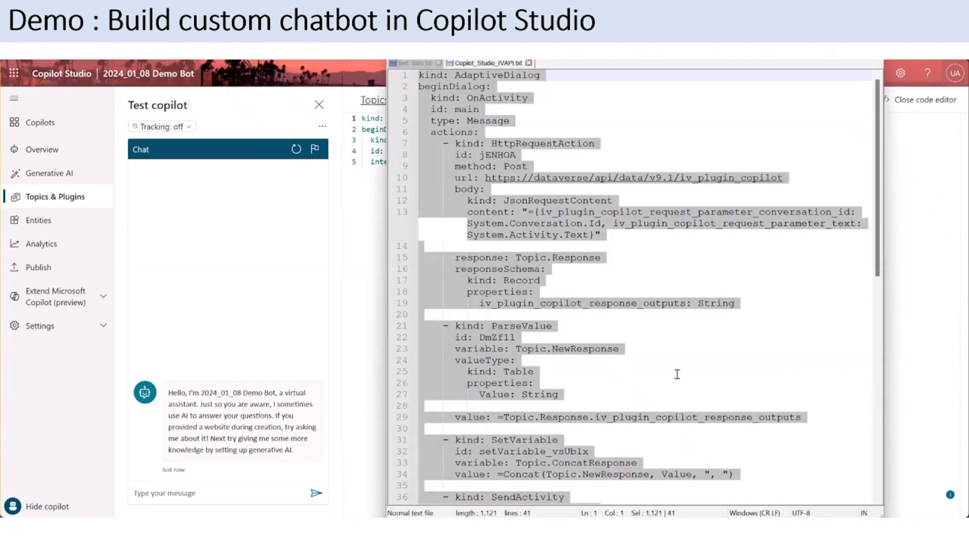
{"action": "left_click", "coordinate": [927, 181]}
{"action": "key", "text": "ctrl+a"}
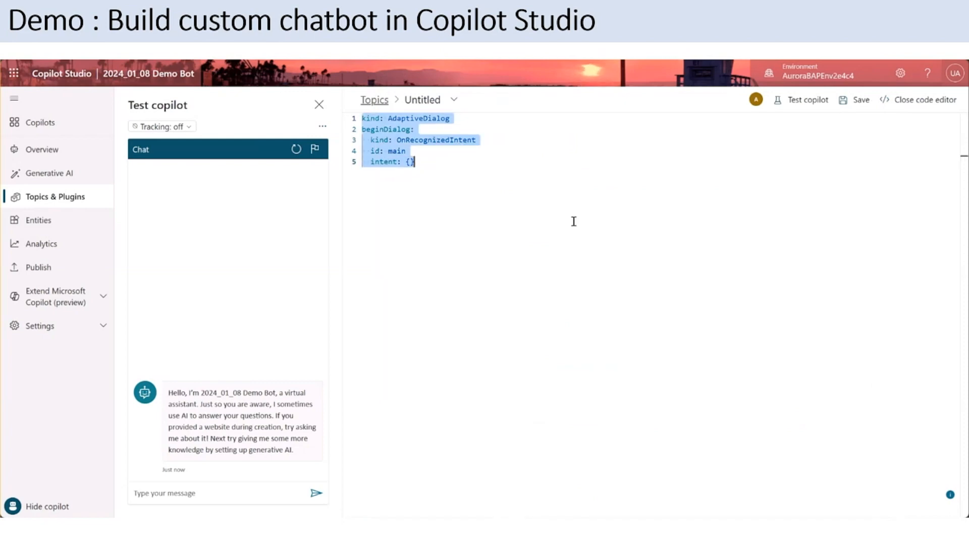
{"action": "key", "text": "ctrl+v"}
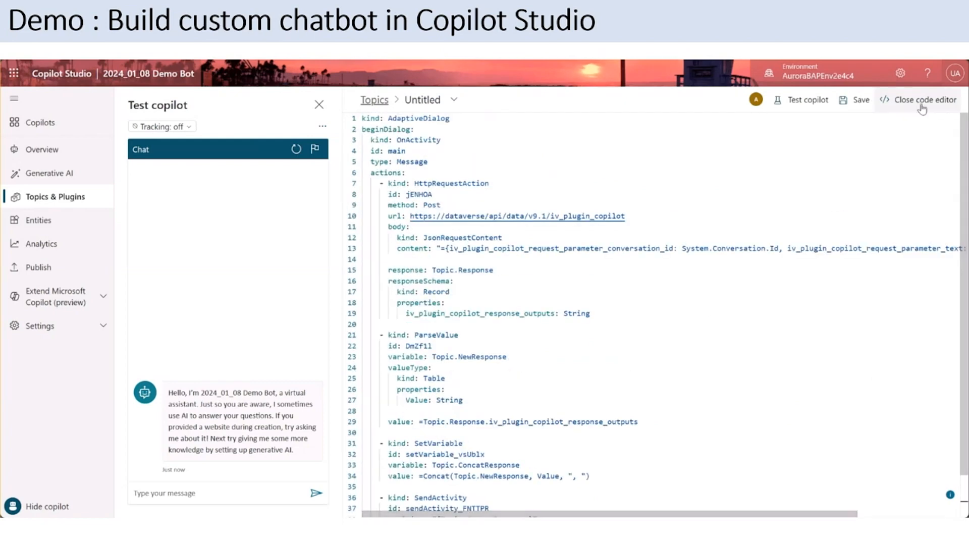
{"action": "left_click", "coordinate": [859, 101]}
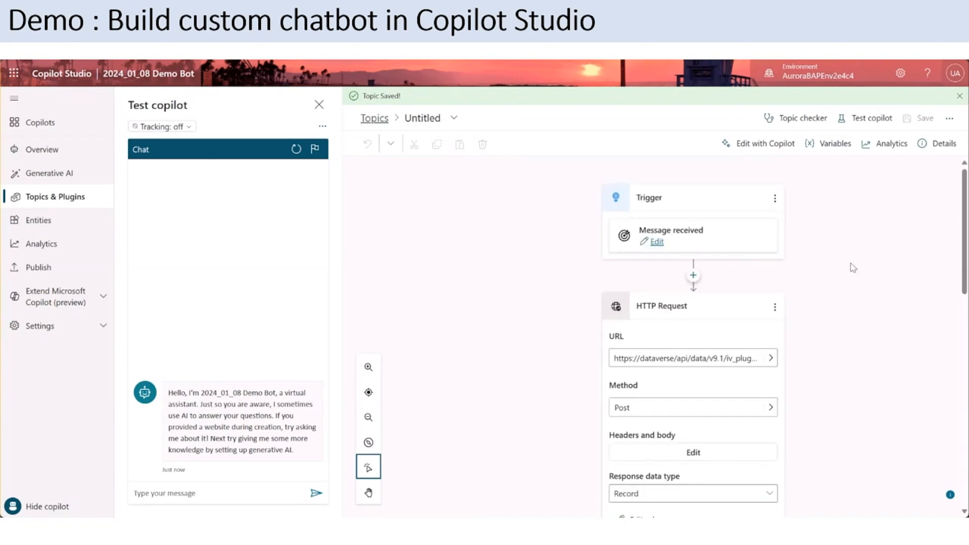
Step: Examine the topic's flow from the message trigger through the HTTP Request, Parse value, Set variable value and Message nodes
{"action": "scroll", "coordinate": [873, 255], "scroll_direction": "down", "scroll_amount": 2}
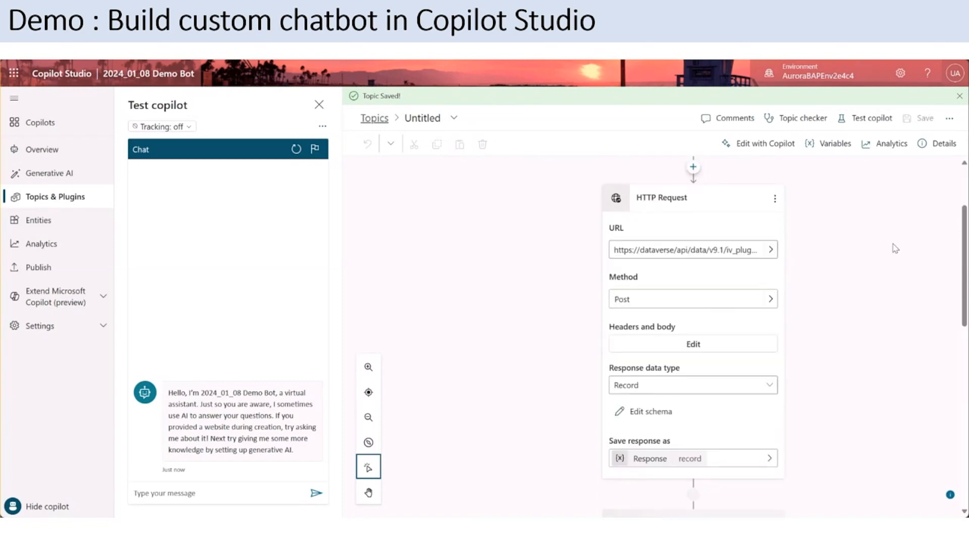
{"action": "scroll", "coordinate": [917, 264], "scroll_direction": "down", "scroll_amount": 1}
{"action": "scroll", "coordinate": [696, 249], "scroll_direction": "up", "scroll_amount": 1}
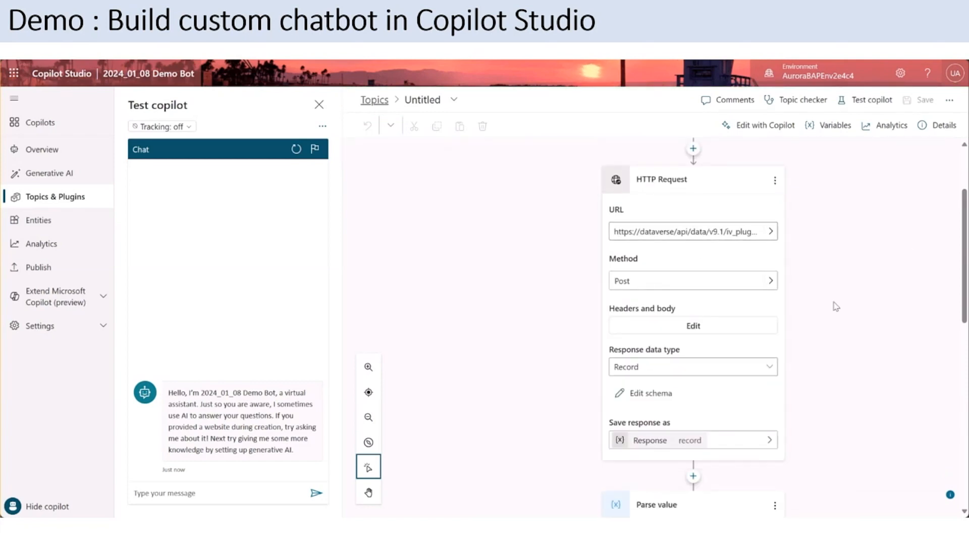
{"action": "scroll", "coordinate": [835, 313], "scroll_direction": "down", "scroll_amount": 4}
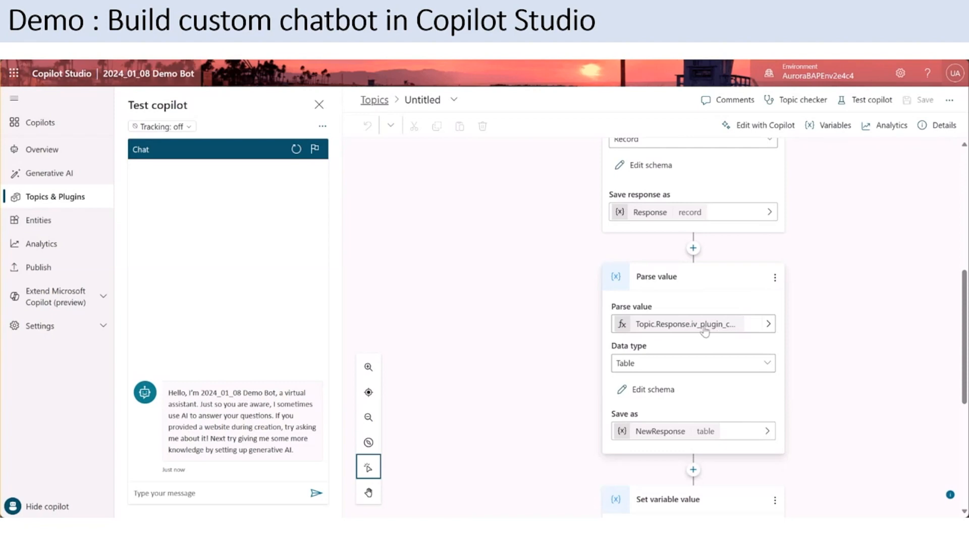
{"action": "scroll", "coordinate": [840, 320], "scroll_direction": "down", "scroll_amount": 2}
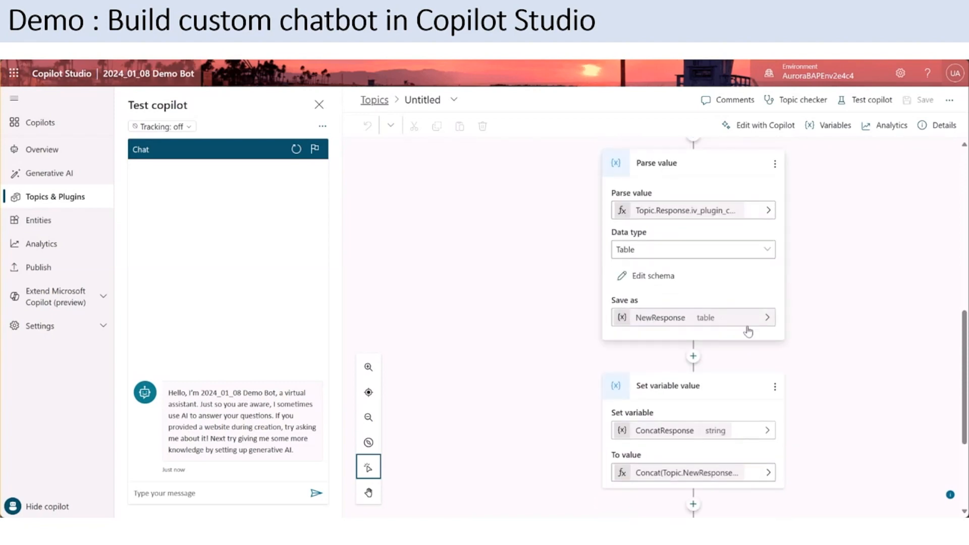
{"action": "scroll", "coordinate": [752, 331], "scroll_direction": "down", "scroll_amount": 2}
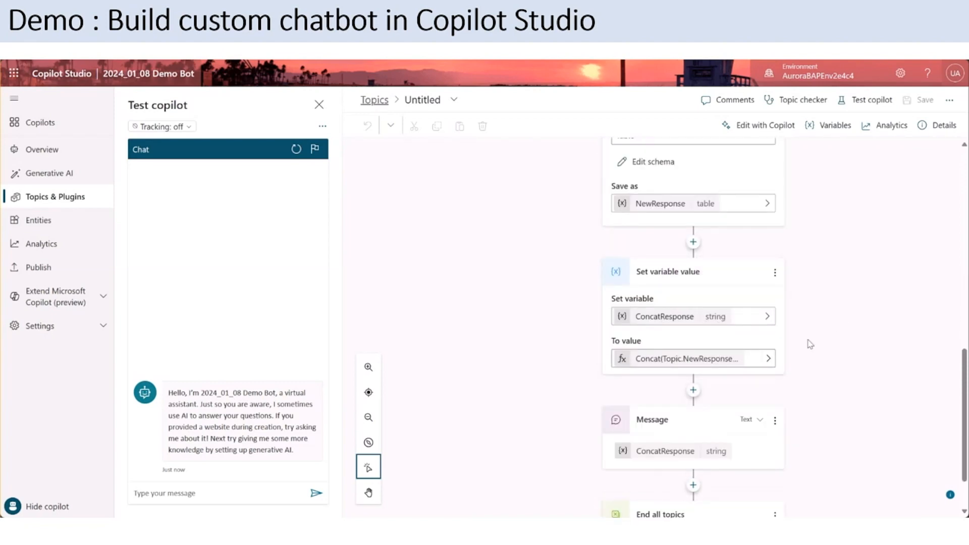
{"action": "scroll", "coordinate": [809, 353], "scroll_direction": "down", "scroll_amount": 1}
{"action": "scroll", "coordinate": [848, 346], "scroll_direction": "up", "scroll_amount": 5}
{"action": "scroll", "coordinate": [833, 335], "scroll_direction": "up", "scroll_amount": 5}
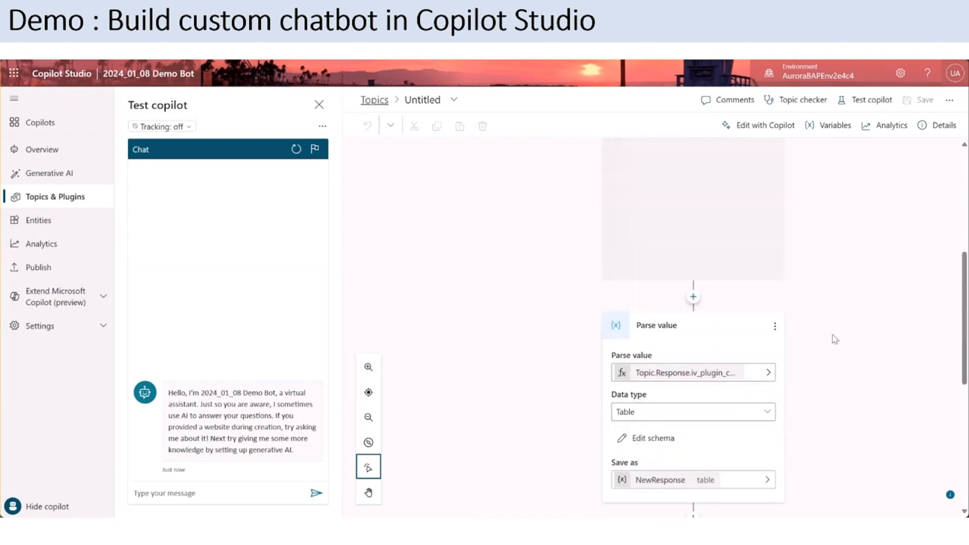
Step: Test the copilot by asking it to find the inventory of D0002 in USMF, and review its answer
{"action": "left_click", "coordinate": [194, 494]}
{"action": "type", "text": "F"}
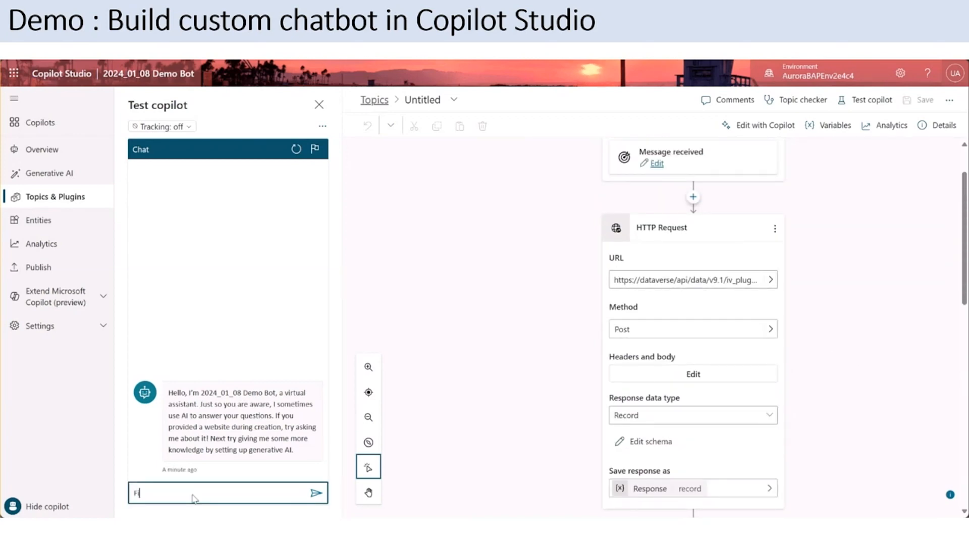
{"action": "type", "text": "ind the inventory of D0002 in USMF"}
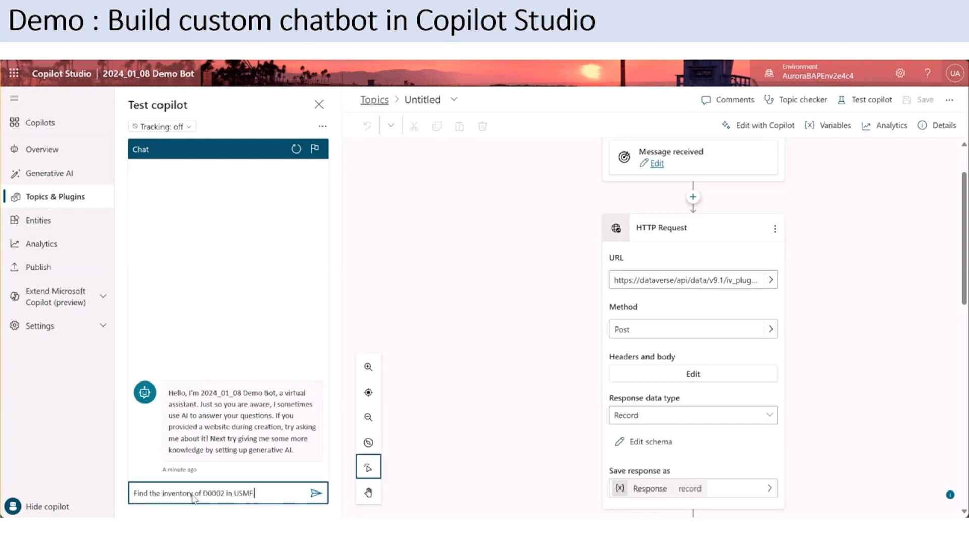
{"action": "key", "text": "Return"}
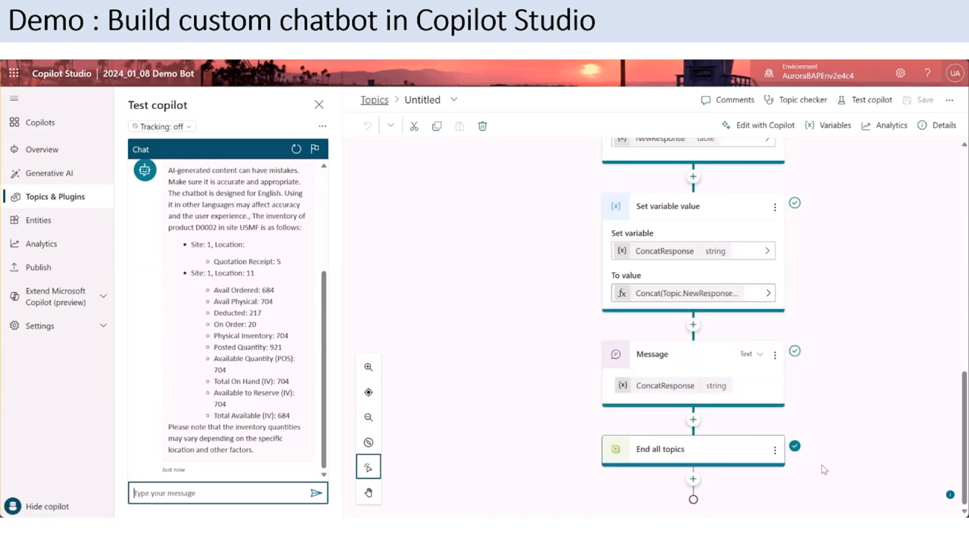
{"action": "mouse_move", "coordinate": [324, 329]}
{"action": "left_mouse_down"}
{"action": "mouse_move", "coordinate": [325, 303]}
{"action": "mouse_move", "coordinate": [325, 336]}
{"action": "left_mouse_up"}
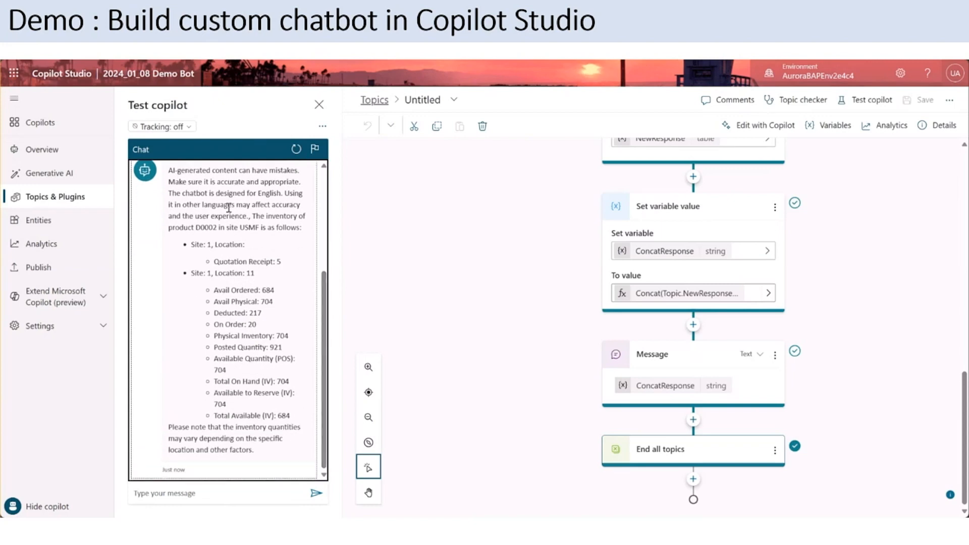
{"action": "left_click_drag", "start_coordinate": [184, 227], "coordinate": [228, 228]}
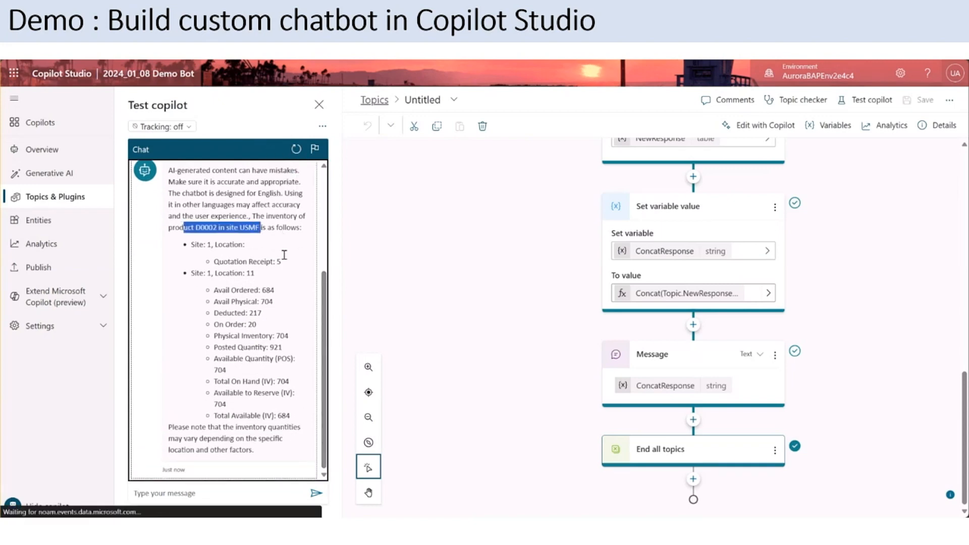
{"action": "left_click", "coordinate": [259, 263]}
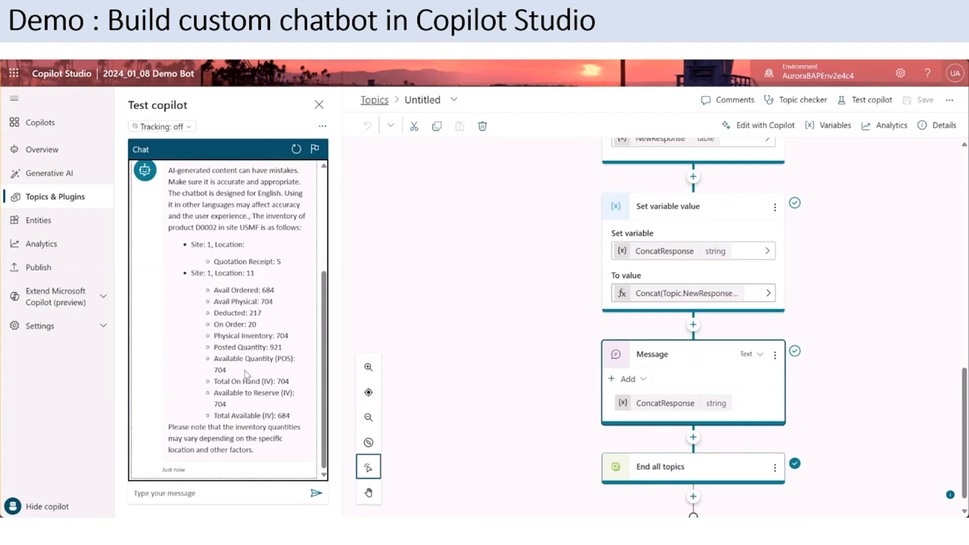
Step: Ask the test copilot "Find the products contains Cable." and review the listed products and the executed topic flow
{"action": "left_click", "coordinate": [212, 494]}
{"action": "type", "text": "Find t"}
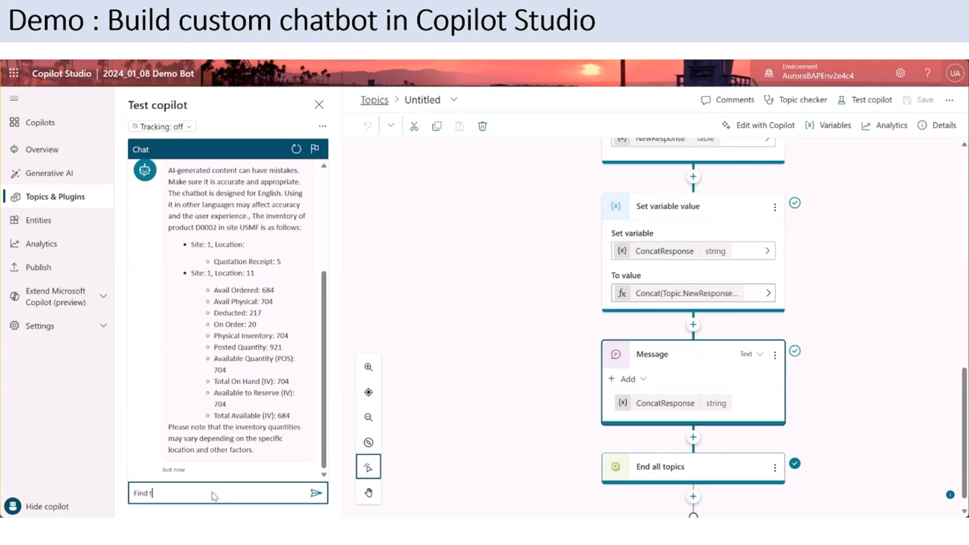
{"action": "type", "text": "he products contains Cable."}
{"action": "key", "text": "Return"}
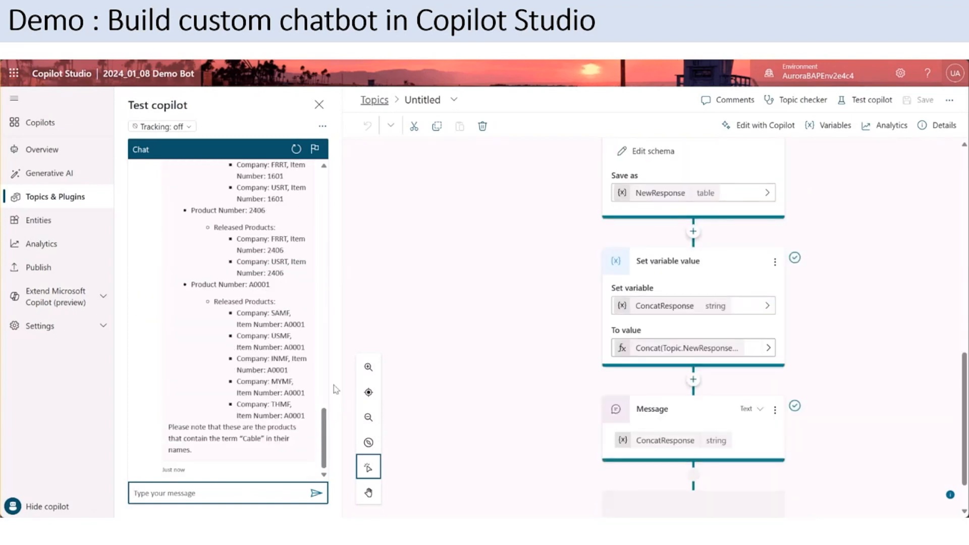
{"action": "left_click_drag", "start_coordinate": [324, 425], "coordinate": [342, 285]}
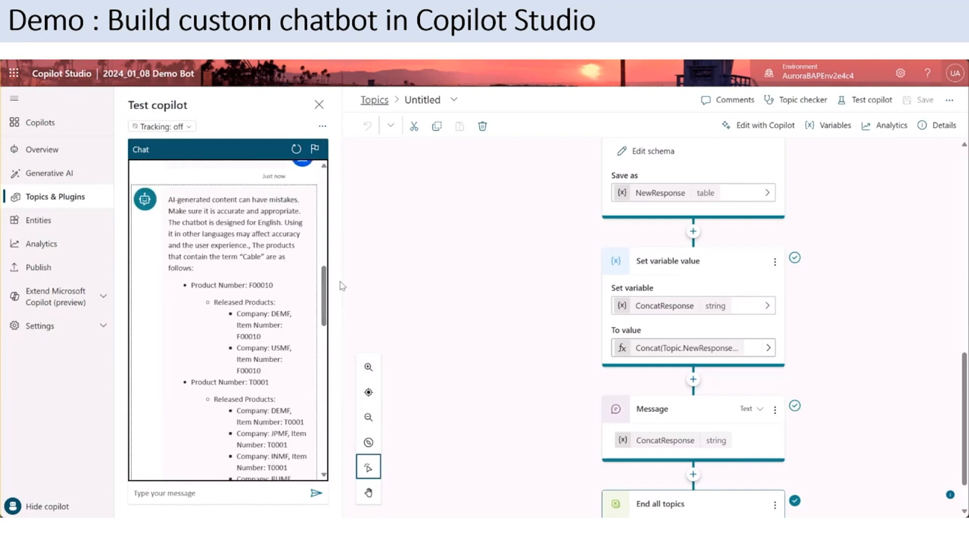
{"action": "left_click_drag", "start_coordinate": [250, 245], "coordinate": [315, 433]}
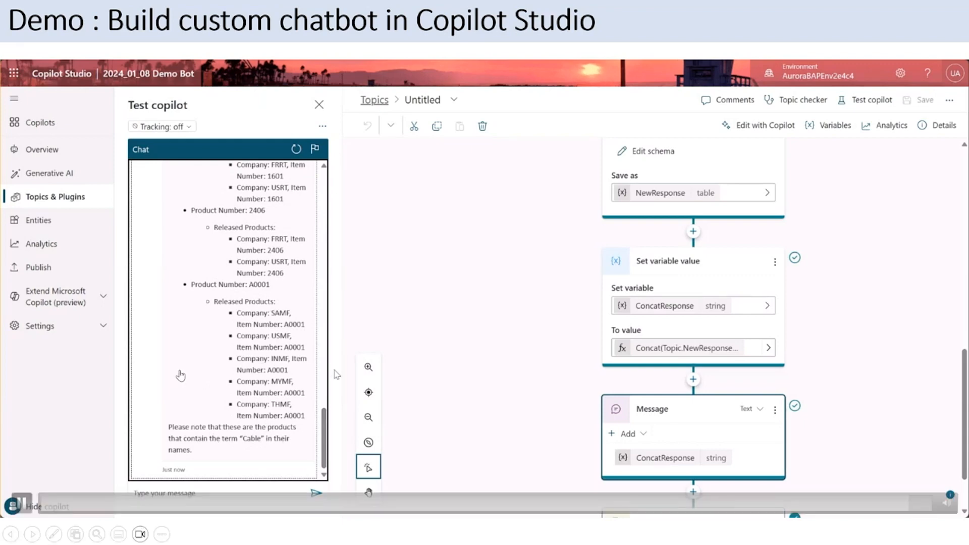
{"action": "left_click_drag", "start_coordinate": [965, 371], "coordinate": [964, 172]}
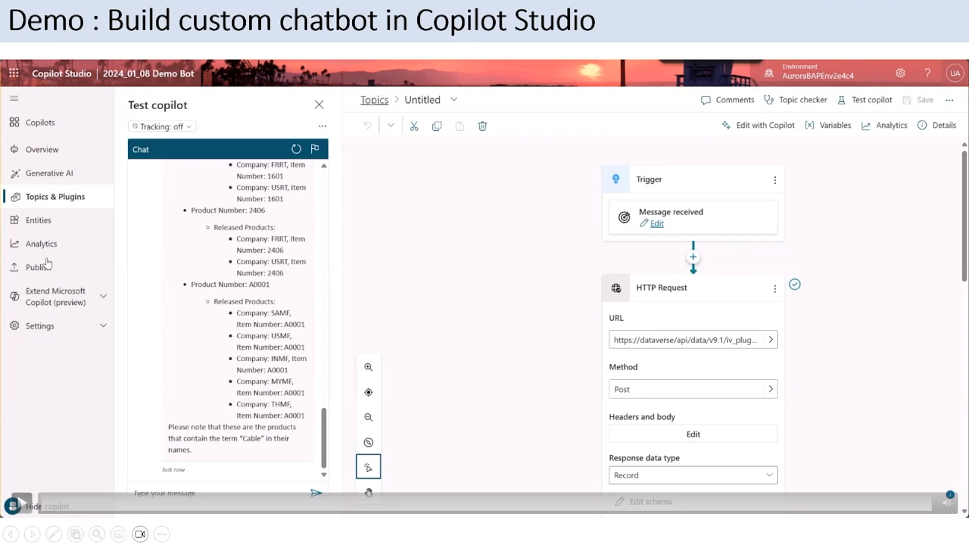
{"action": "key", "text": "Right"}
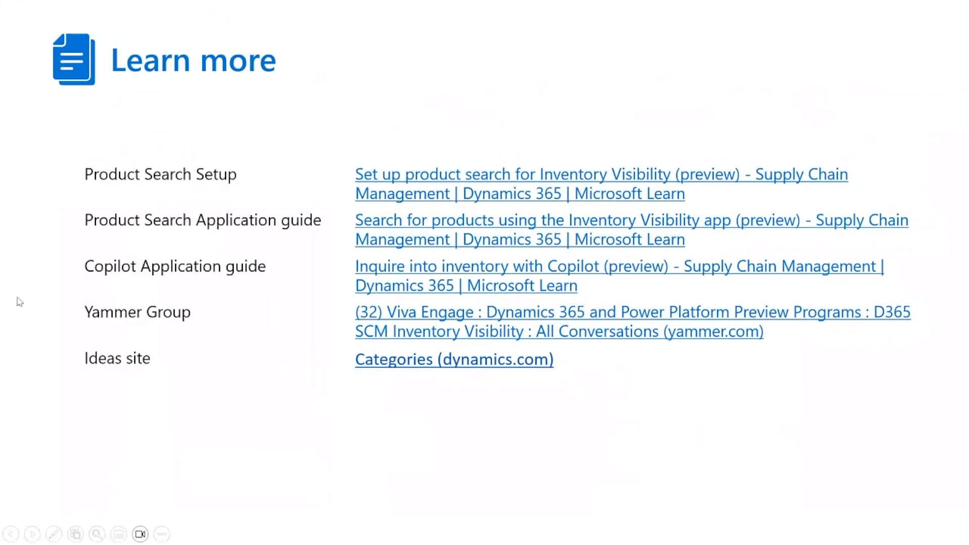